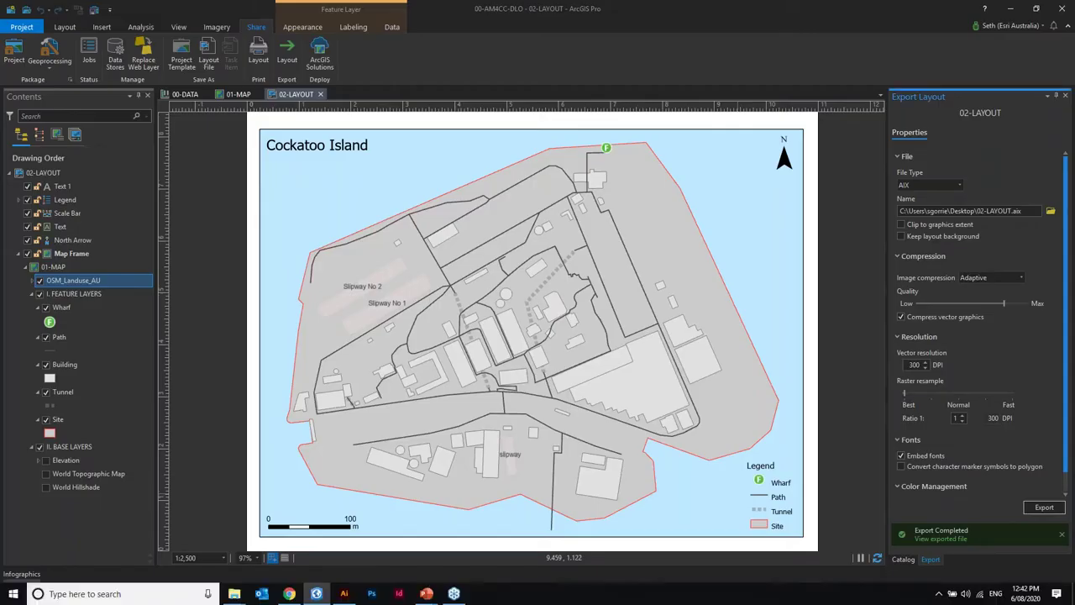
- Jump the layout map to the A - Sydney bookmark
click(68, 30)
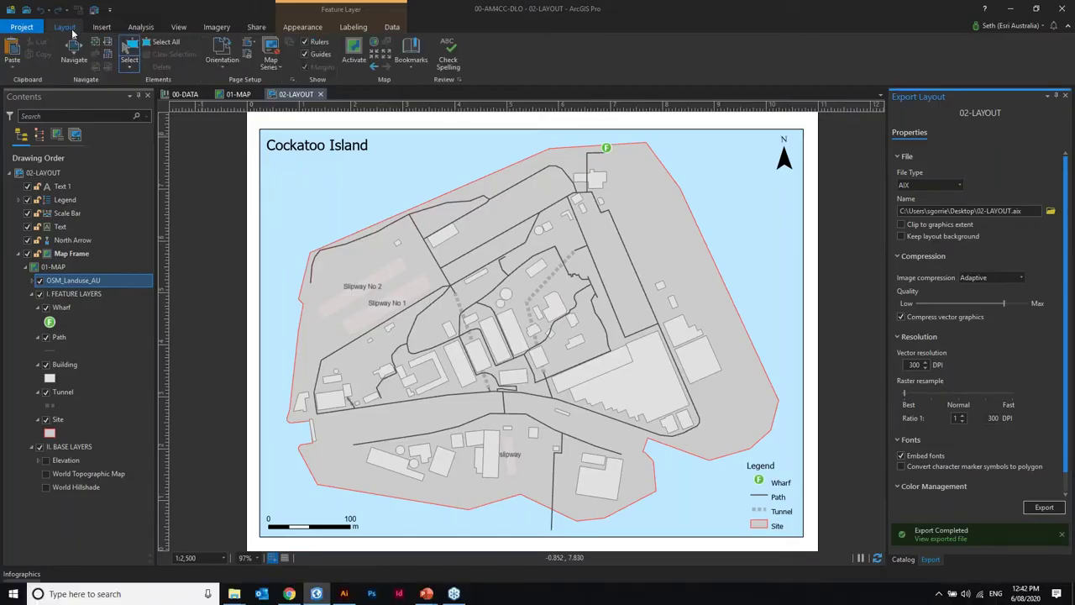
click(411, 54)
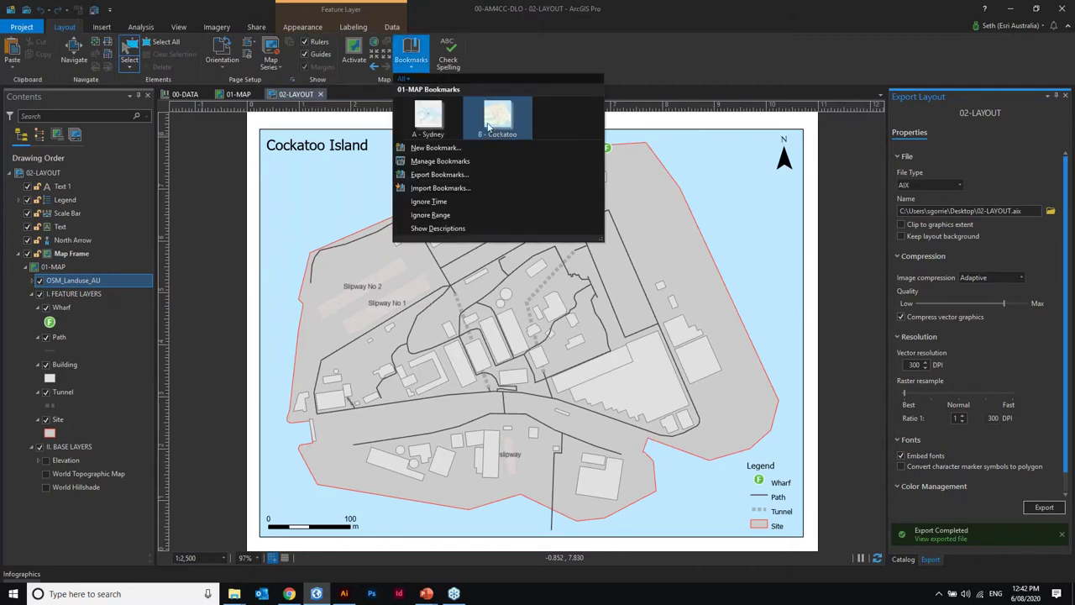
click(571, 321)
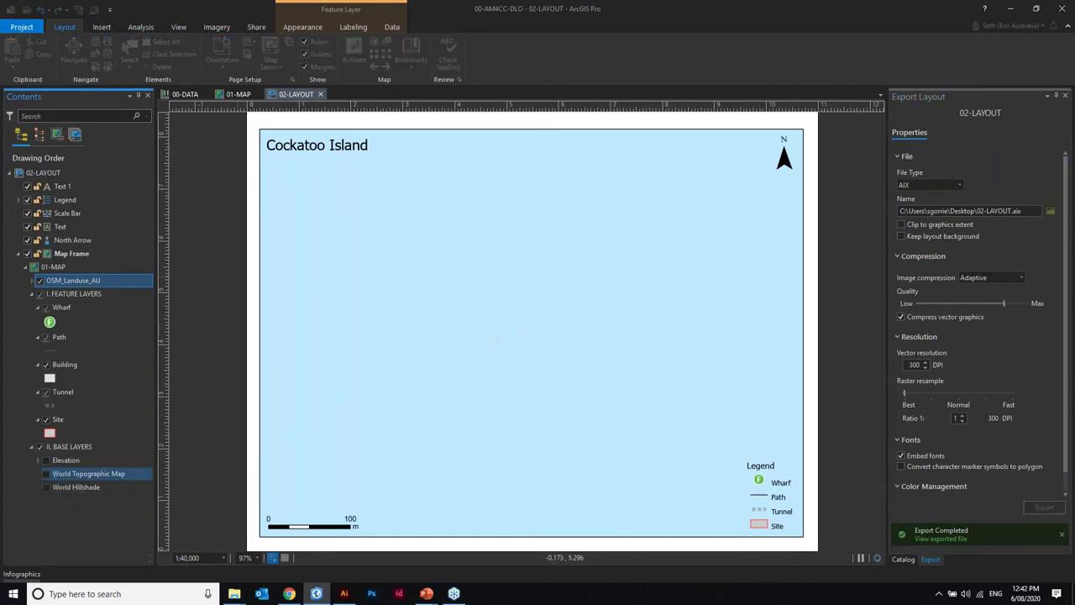
- Turn on World Topographic Map and World Hillshade, and hide OSM_Landuse_AU
click(46, 474)
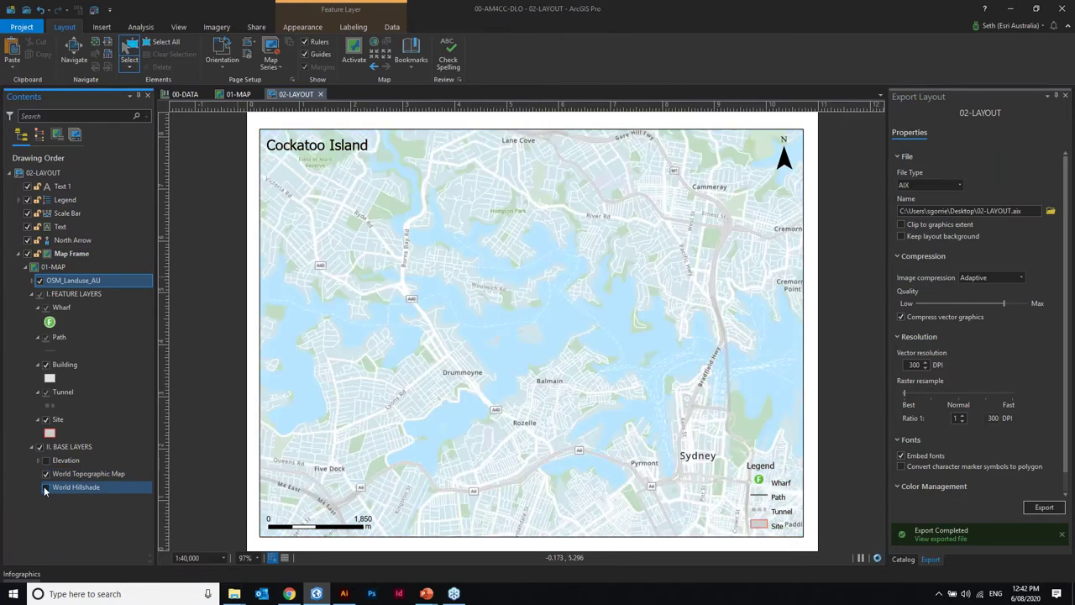
click(45, 488)
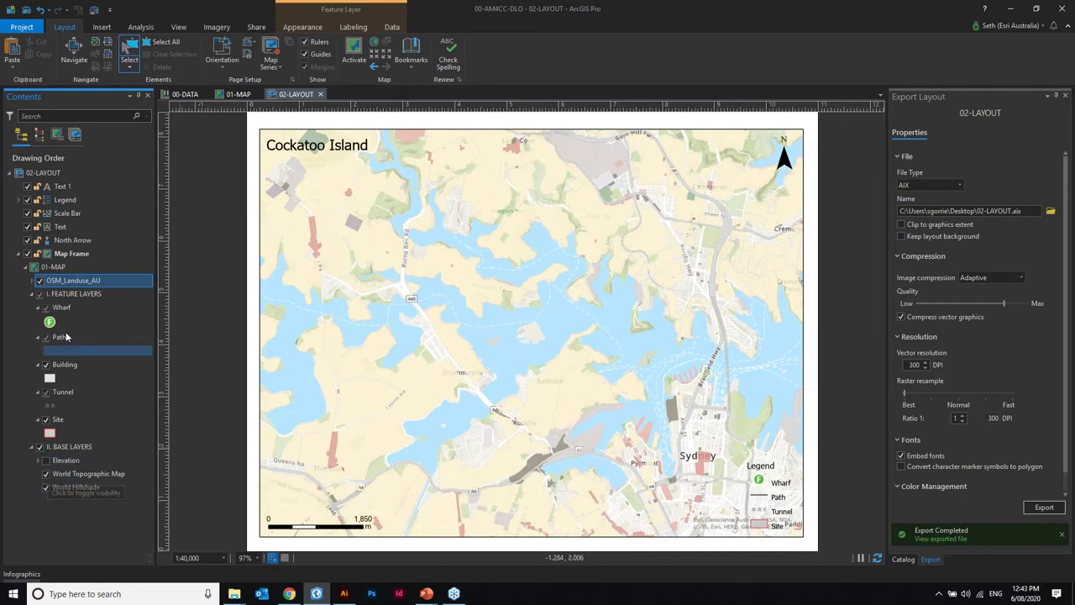
click(37, 282)
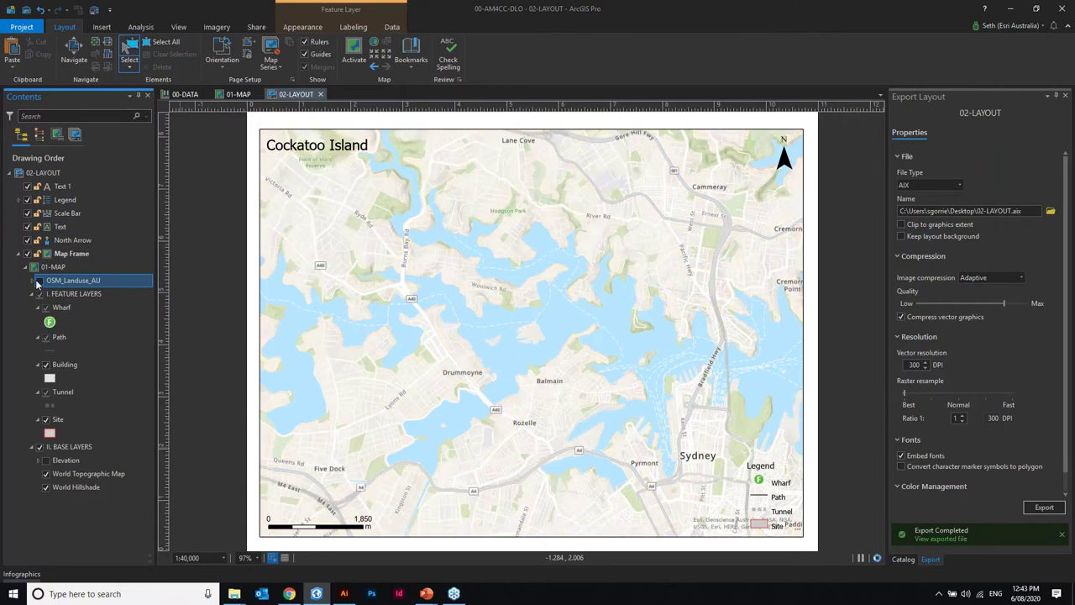
click(47, 367)
- Zoom to the B - Cockatoo bookmark and switch off the basemap layers
click(410, 52)
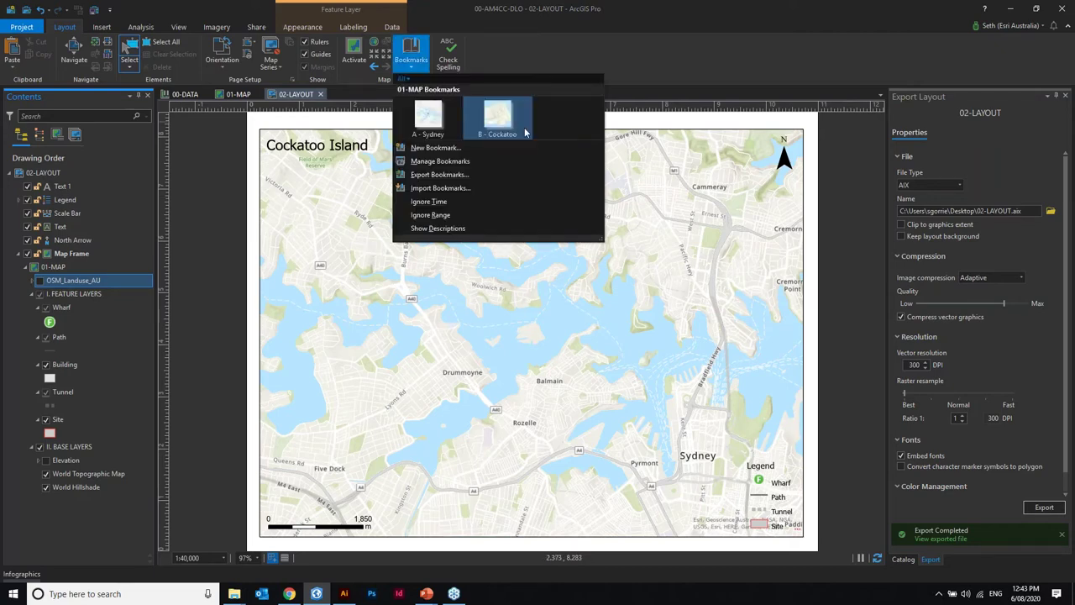
click(499, 118)
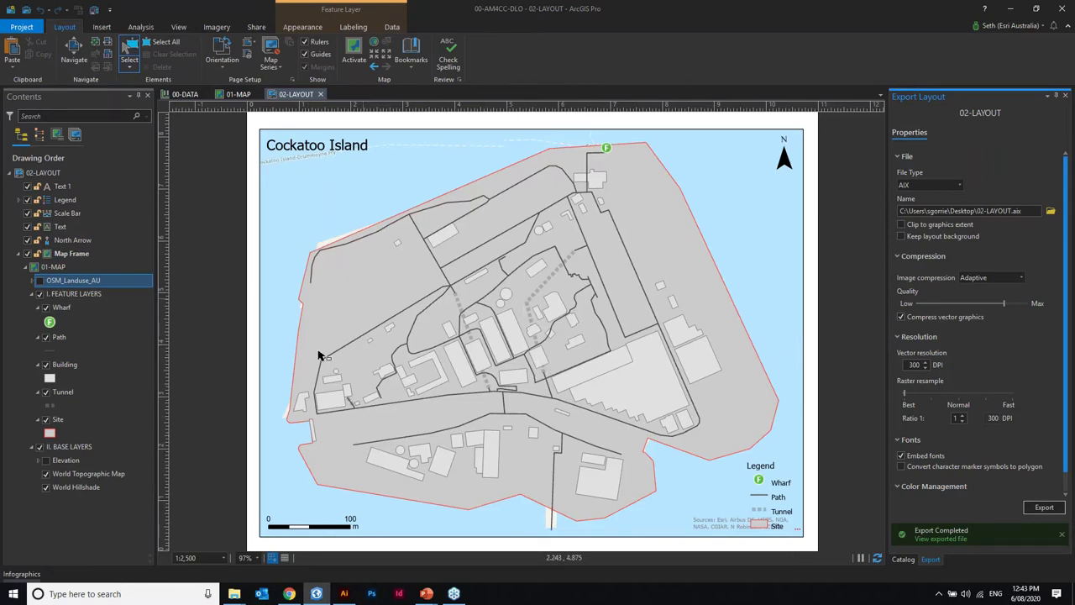
click(46, 475)
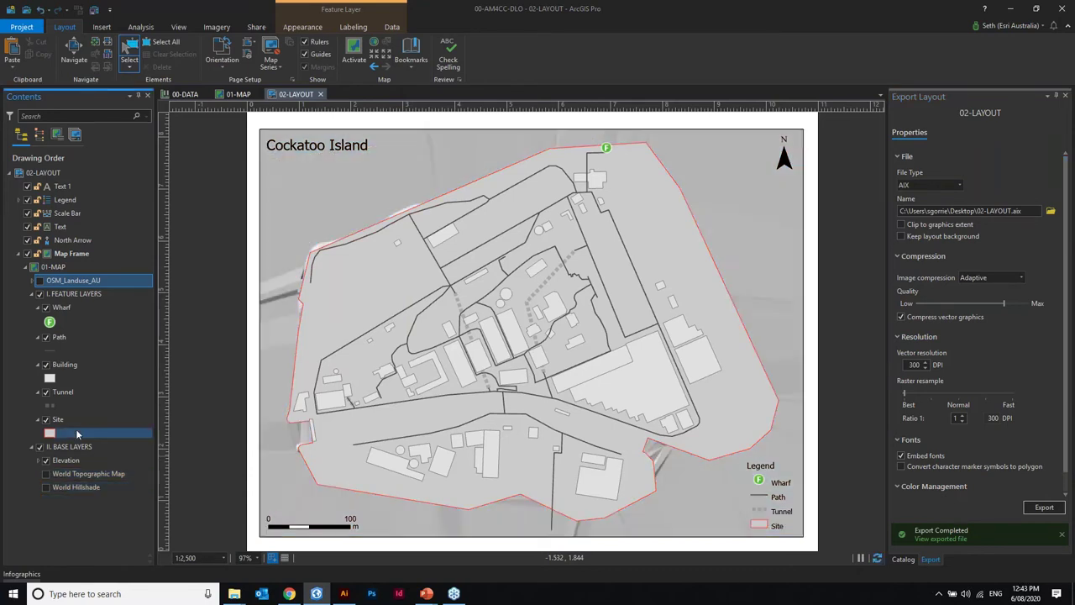
- Turn off the Elevation layer and leave the Site boundary layer visible
key(Up)
key(space)
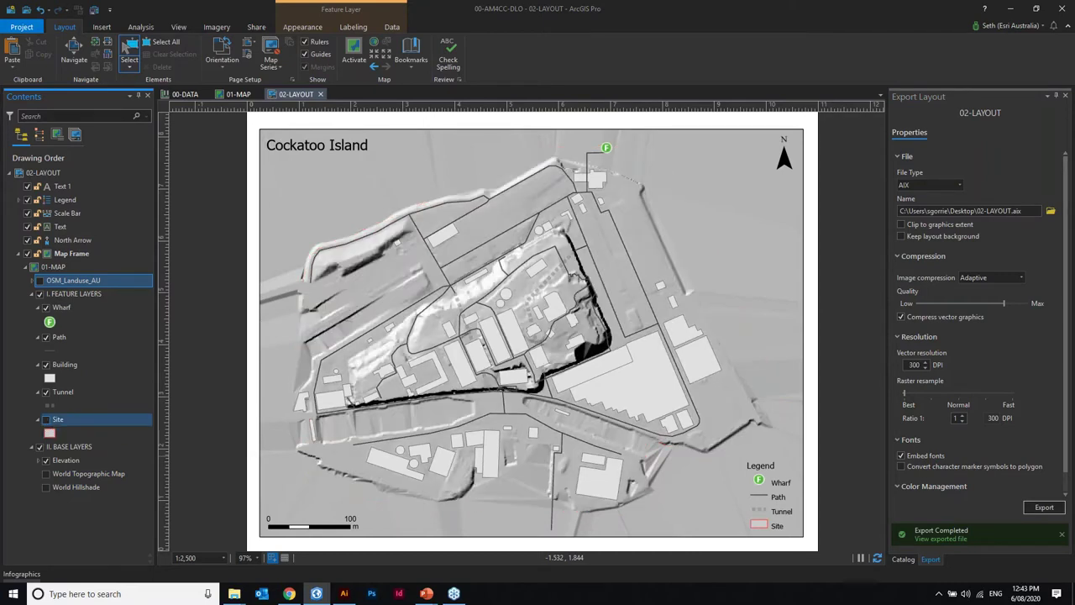
click(518, 422)
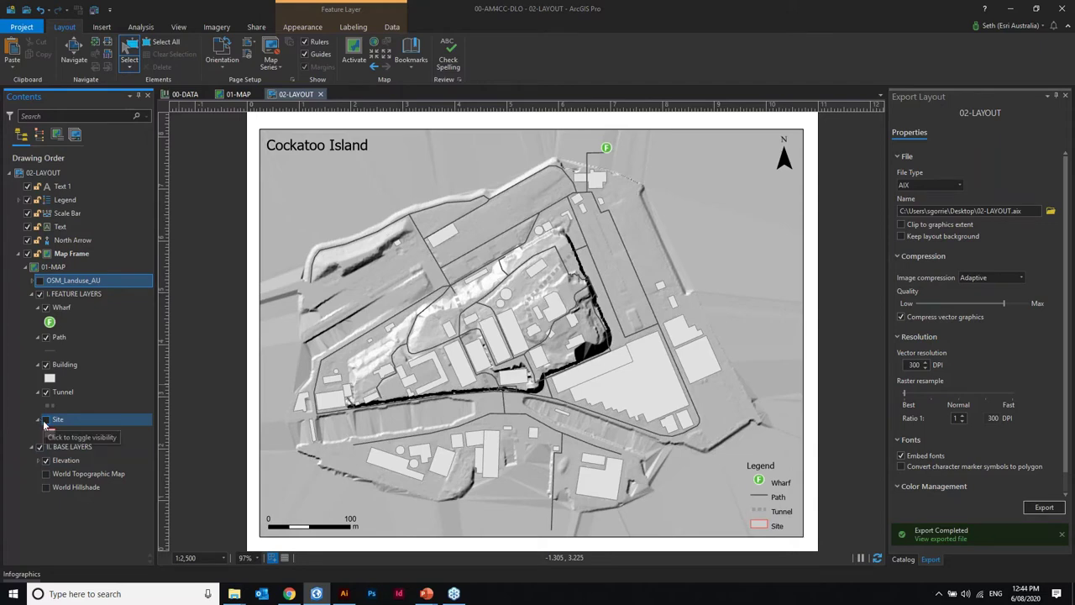
click(46, 459)
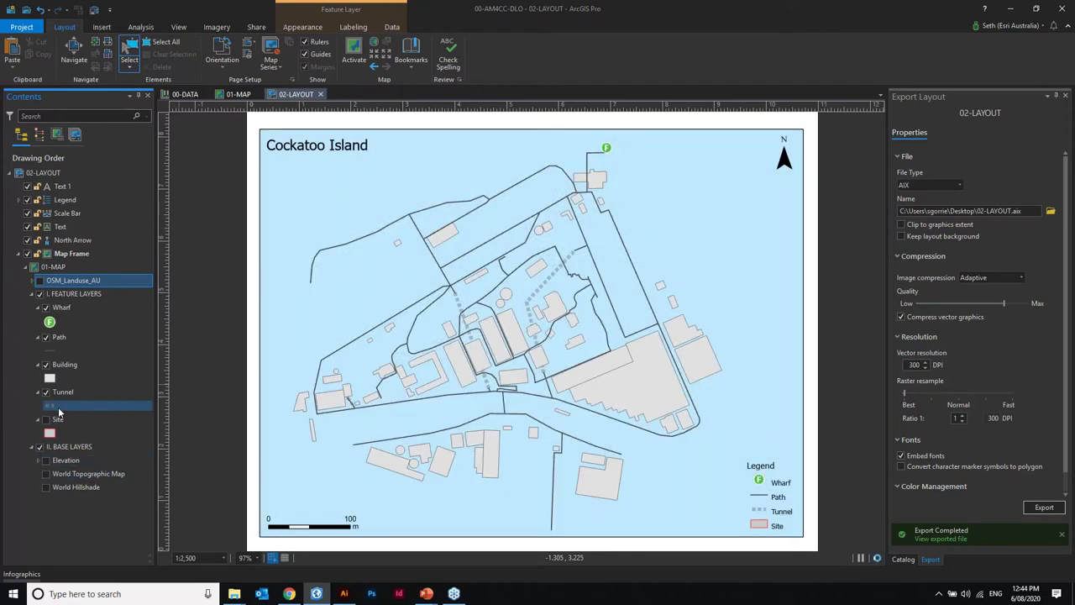
click(46, 419)
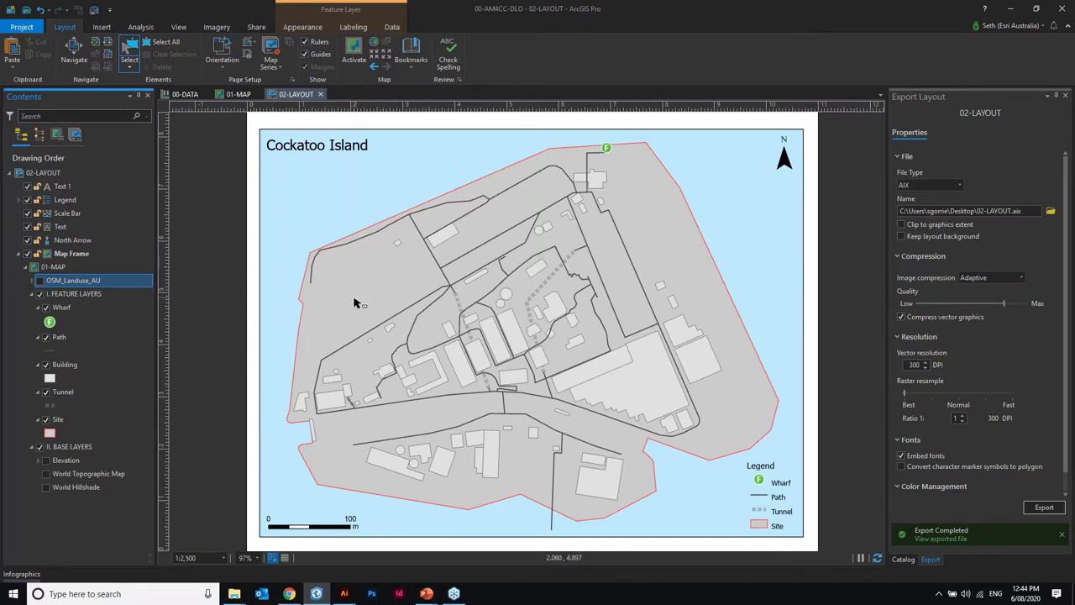
- Search the Catalog Portal for OpenStreetMap Oceania and add the Amenities layer to the current map
click(903, 560)
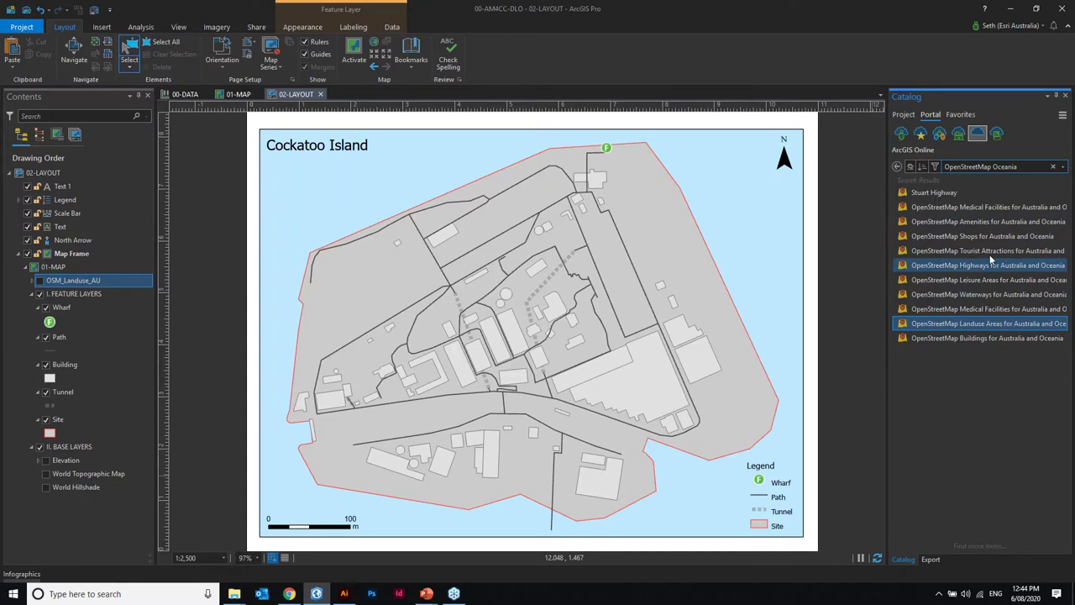
mouse_move(997, 241)
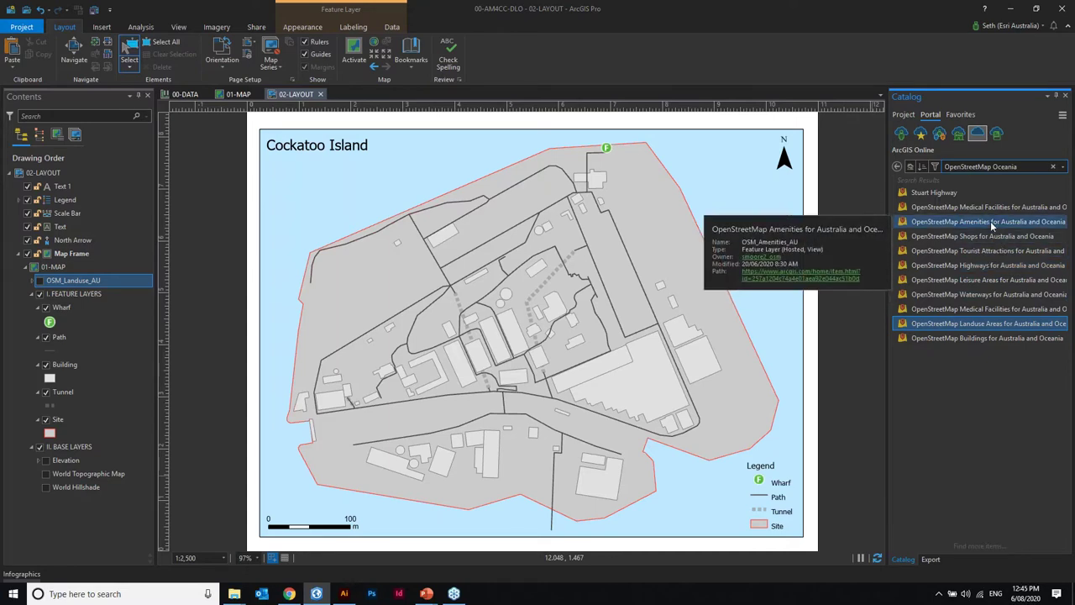
right_click(991, 224)
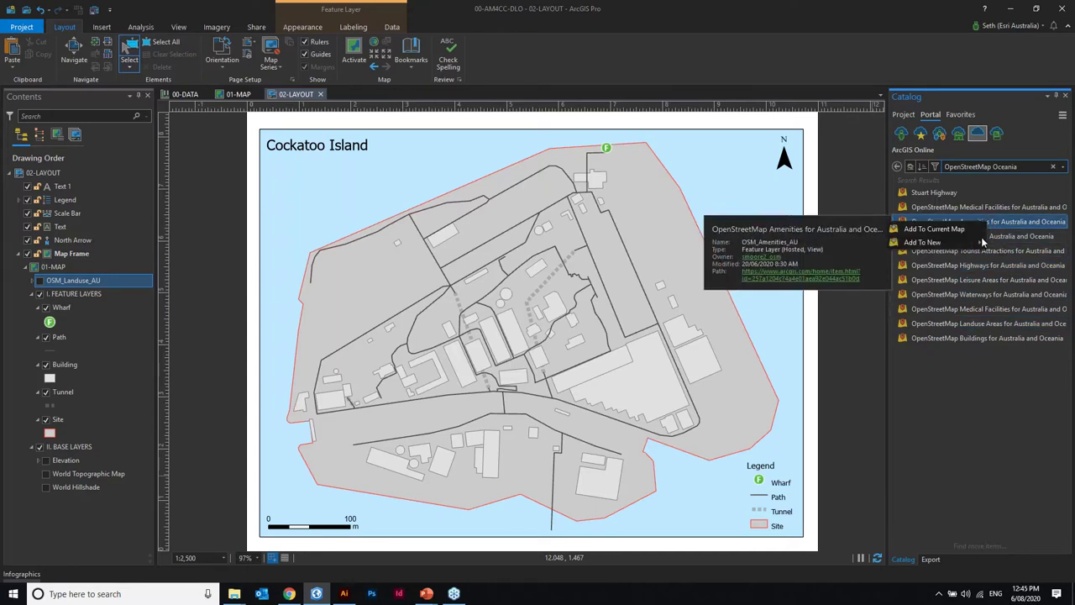
click(934, 229)
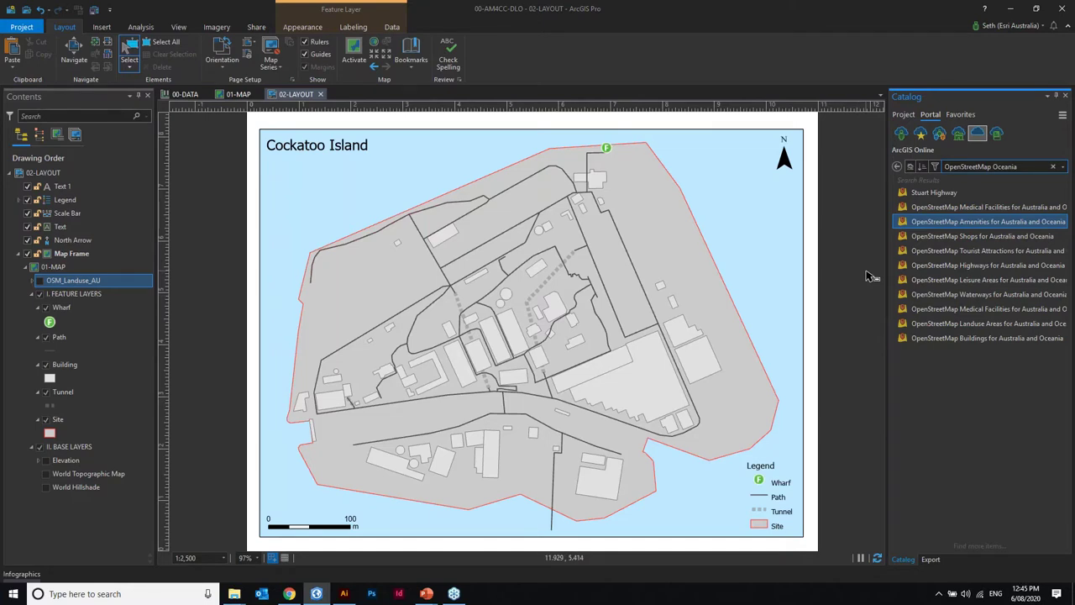
mouse_move(913, 225)
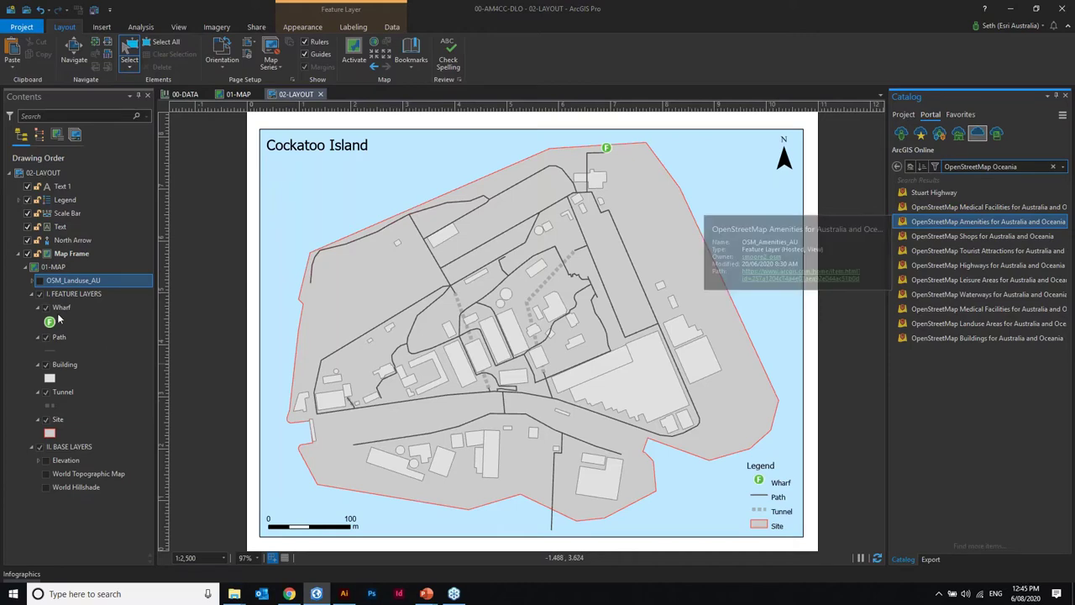
right_click(942, 223)
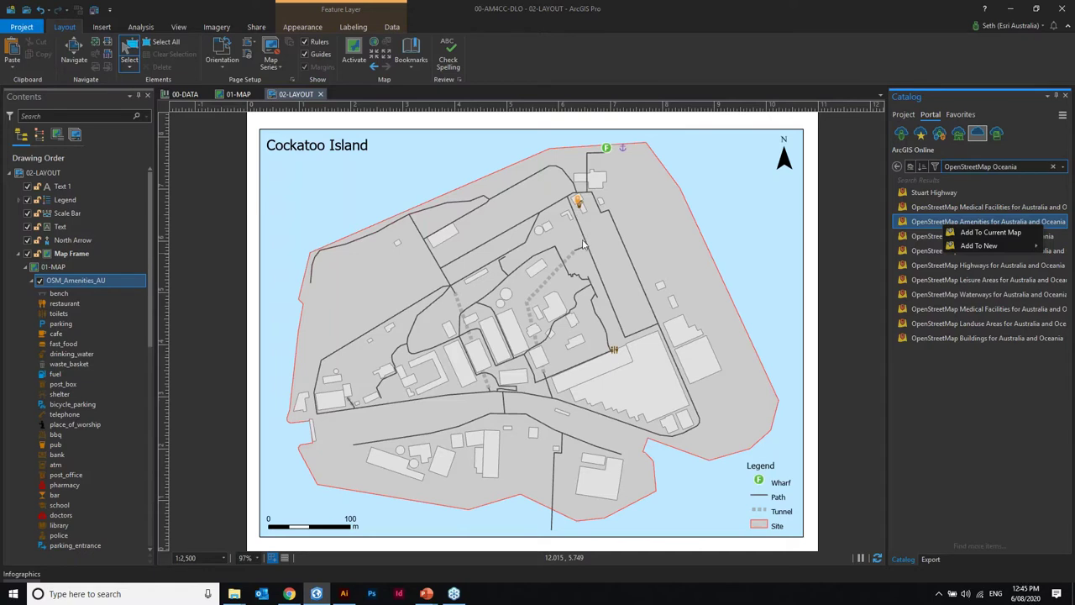
- Remove OSM_Amenities_AU from Contents, then switch on and expand OSM_Landuse_AU
right_click(82, 288)
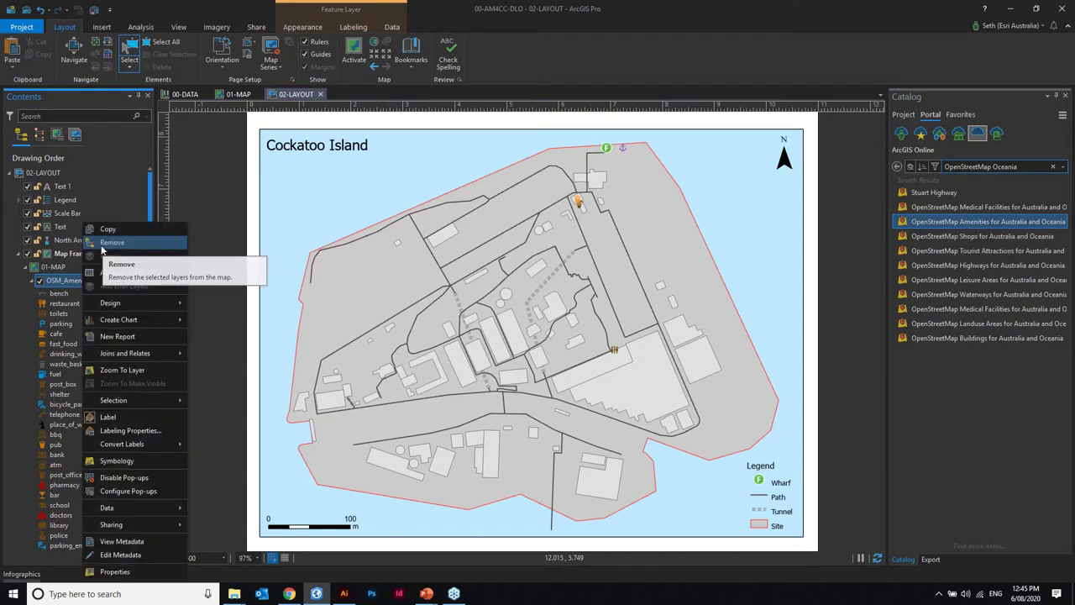
click(106, 242)
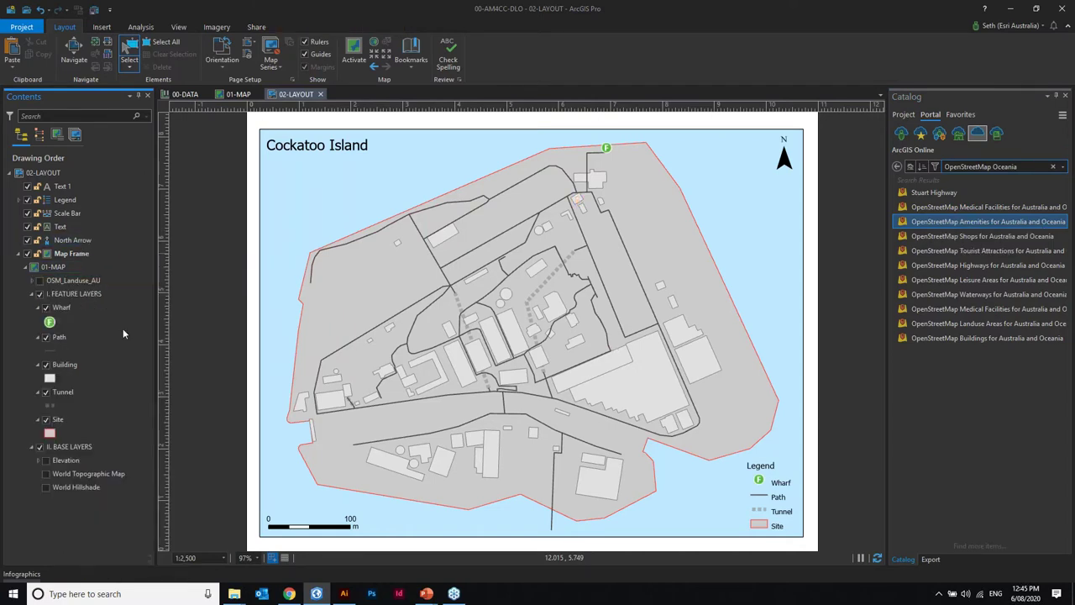
click(961, 324)
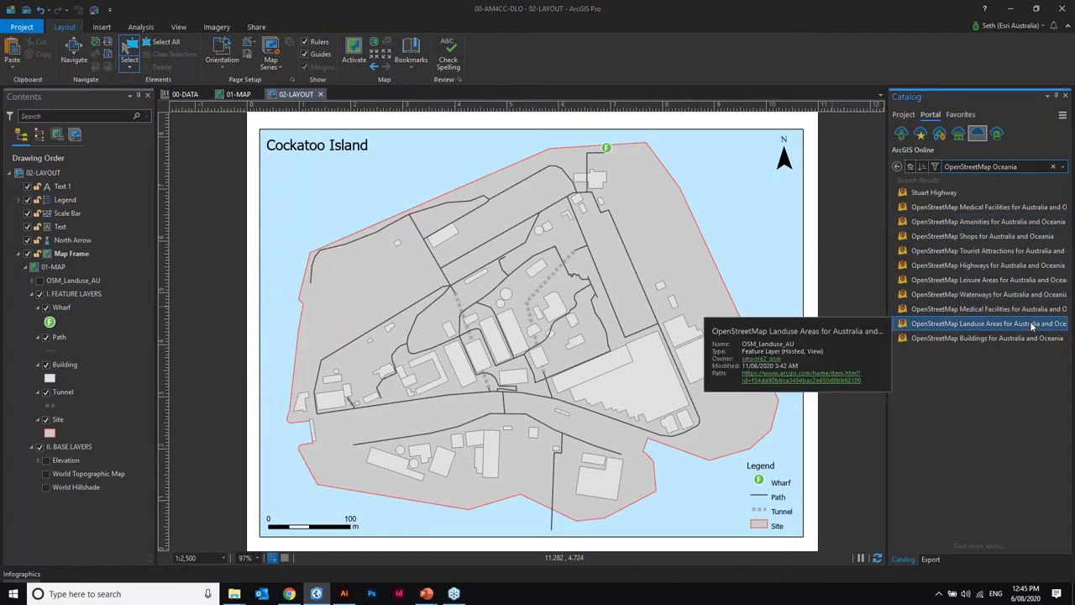
click(39, 281)
click(33, 281)
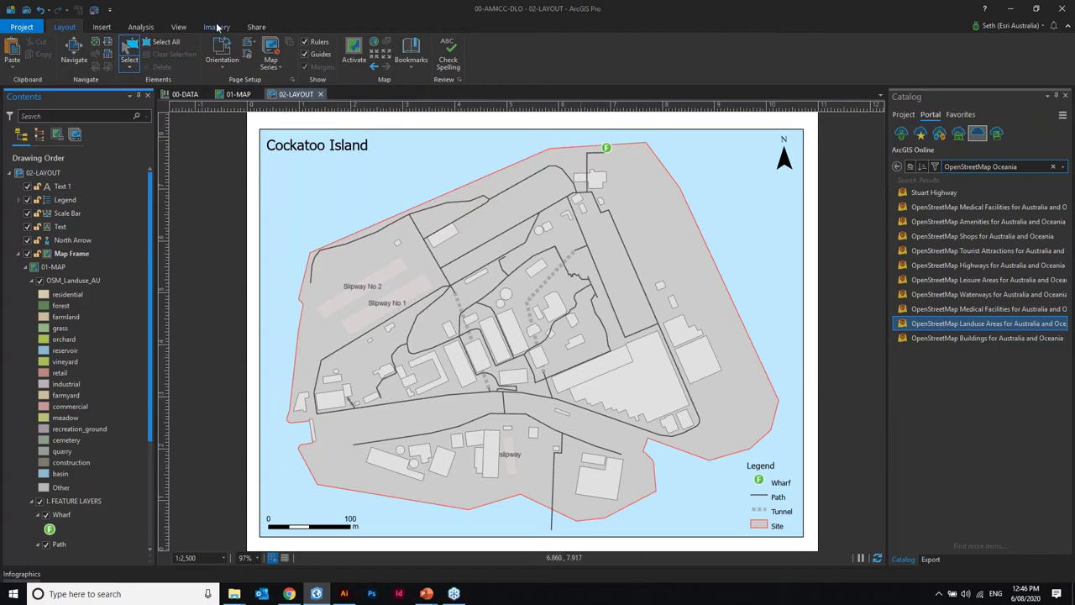
- Export the layout from the Share tab as the AIX file A-02-LAYOUT.aix
click(256, 27)
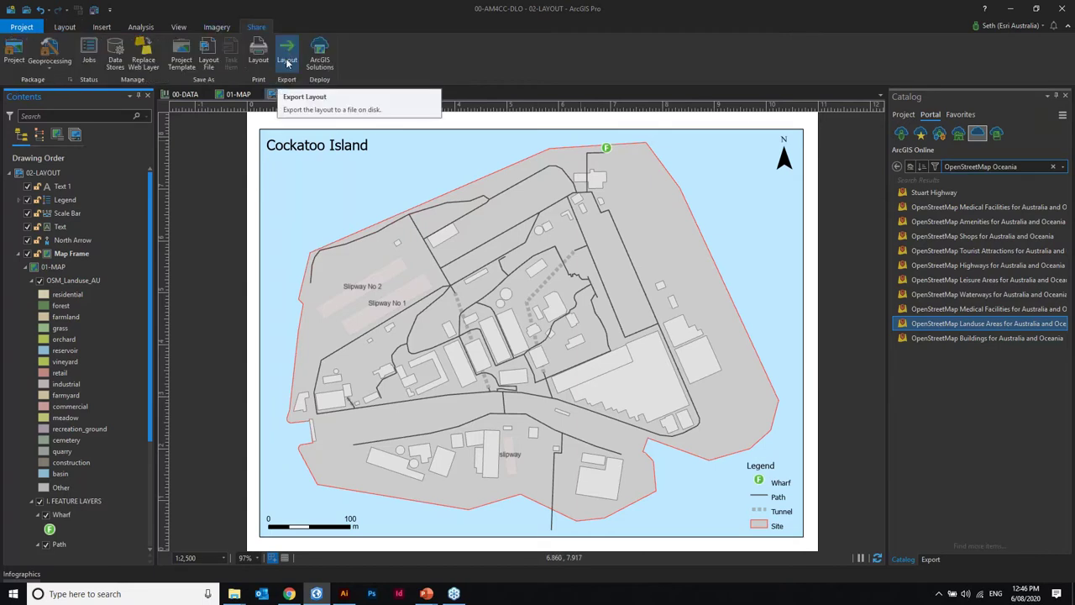
click(287, 62)
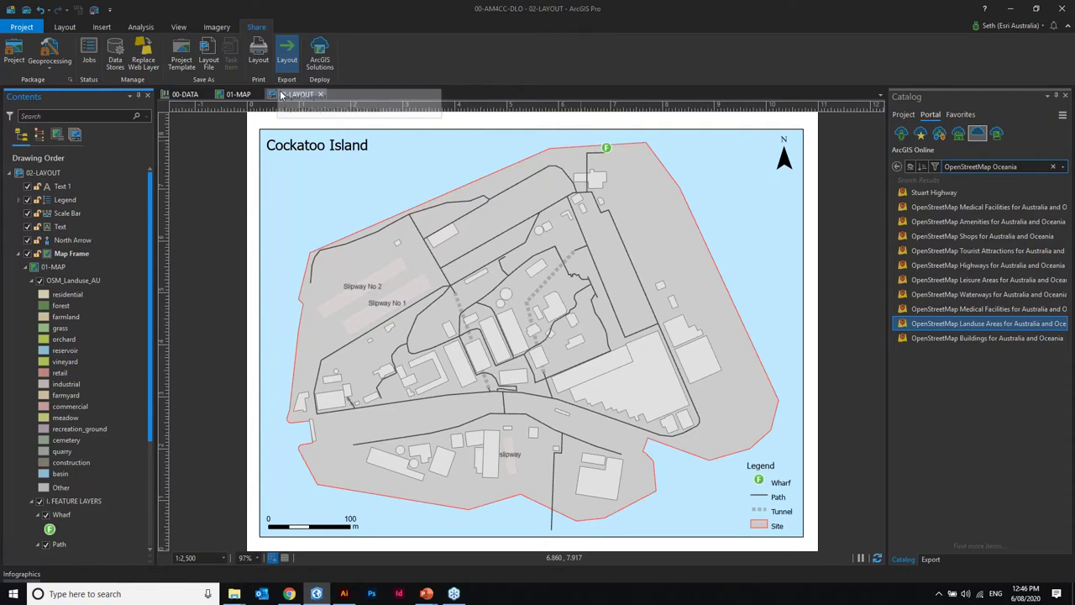
drag(282, 95, 278, 97)
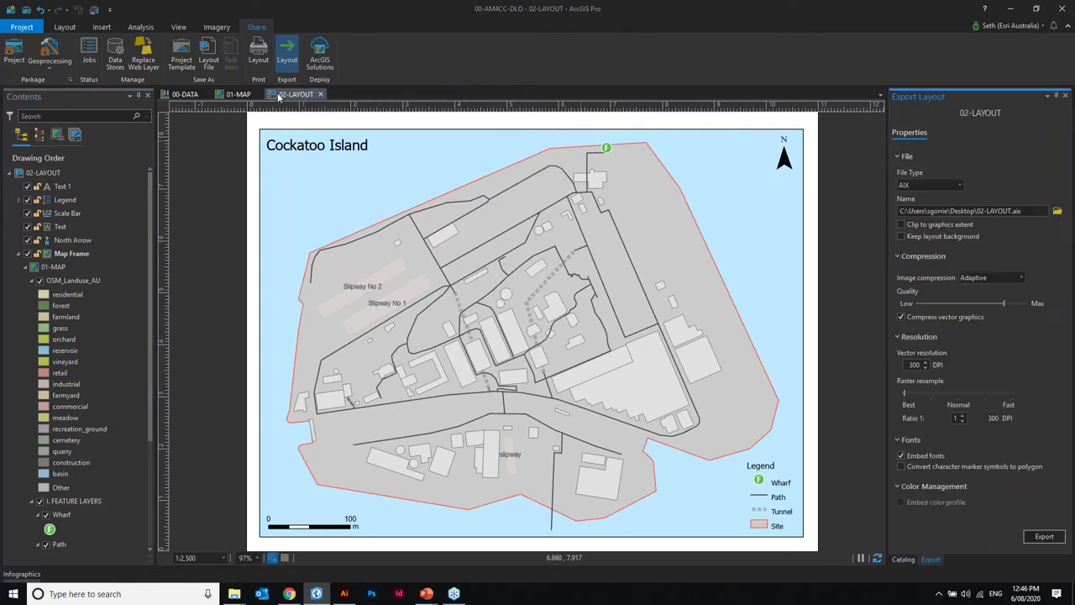
click(959, 185)
click(959, 185)
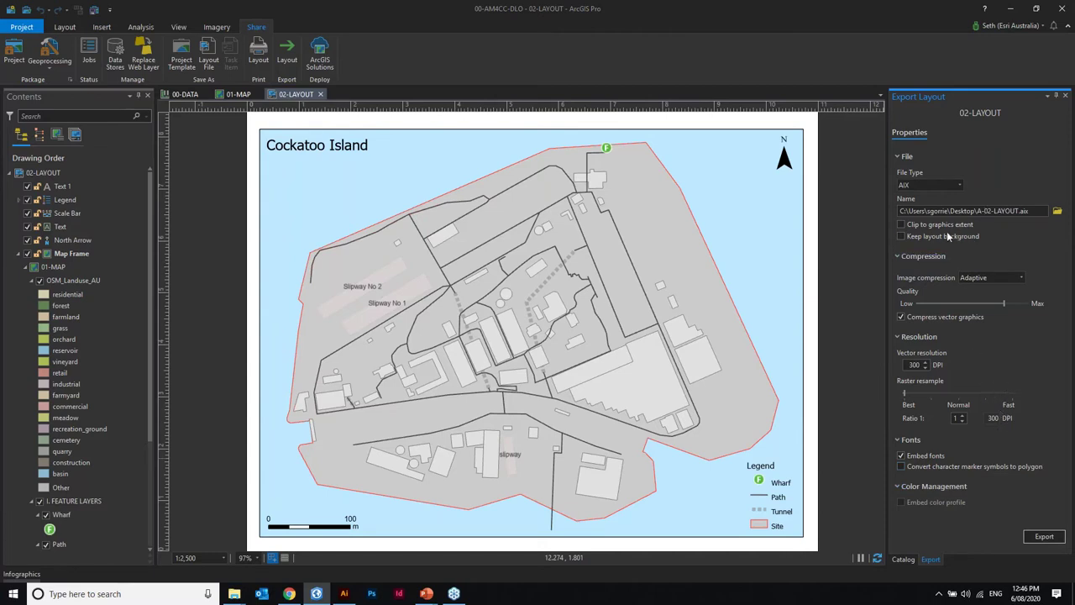
click(1043, 536)
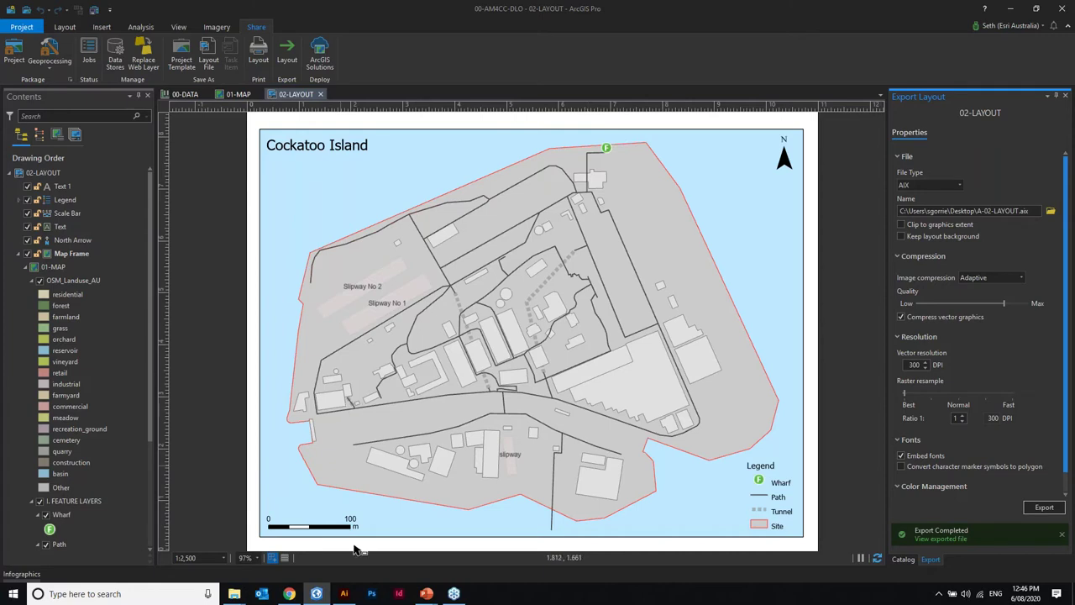
click(344, 593)
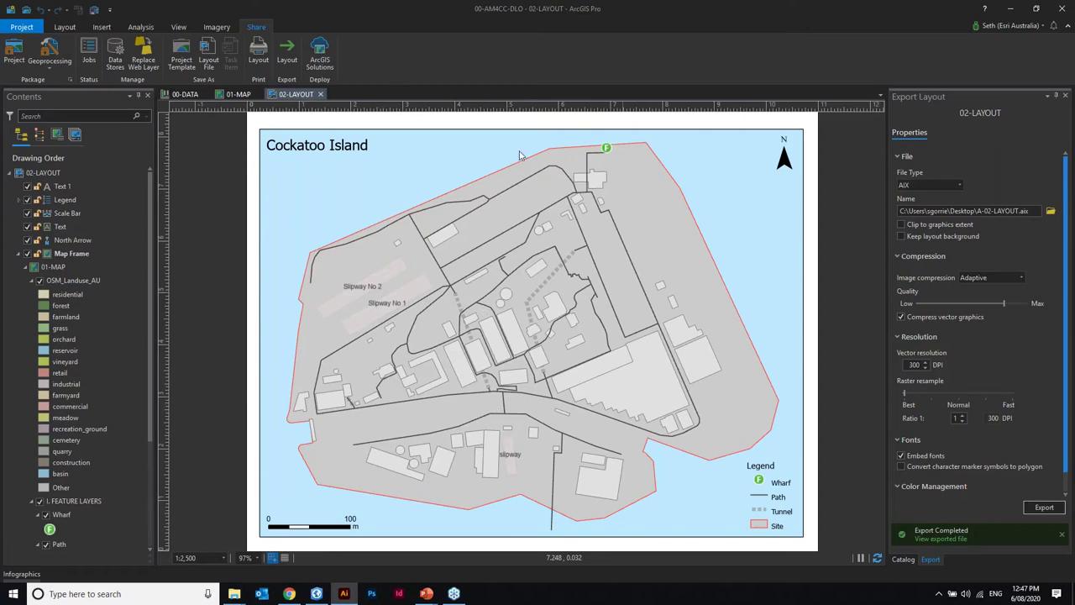
- Bring Illustrator forward, fit the artboard in the window and show the Layers panel
key(alt+Tab)
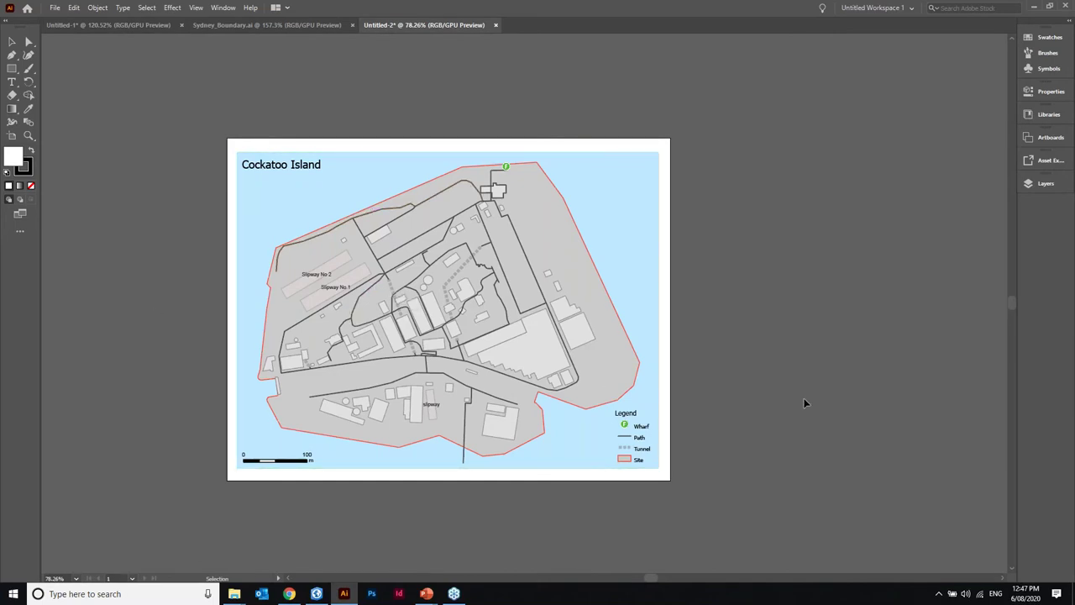
key(ctrl+0)
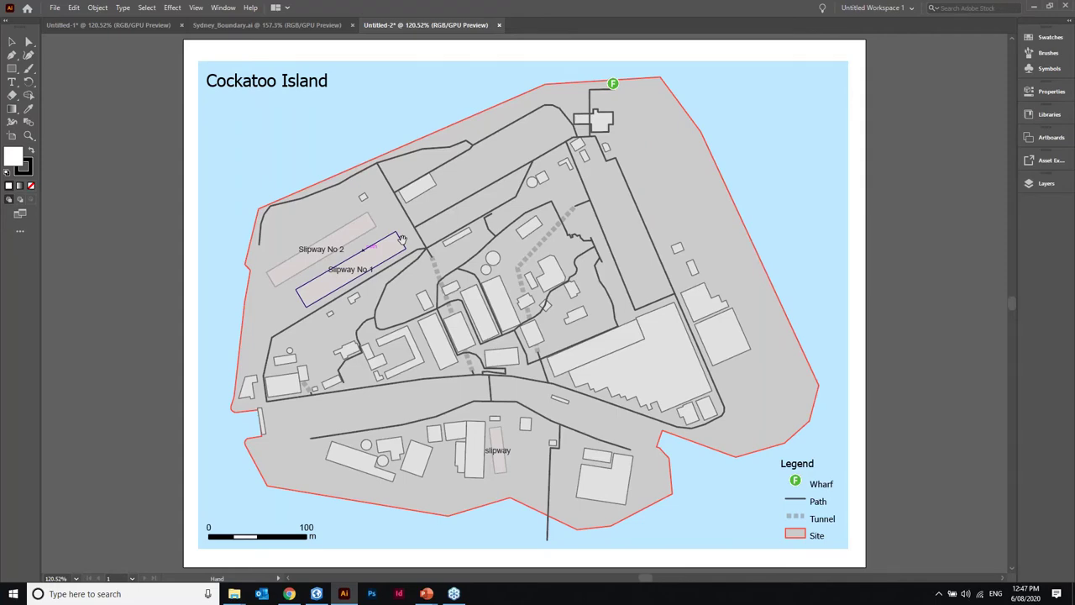
drag(402, 240, 278, 238)
key(F7)
- Browse File > Open for A-02-LAYOUT.aix, then cancel the dialog
click(54, 7)
click(84, 45)
click(196, 79)
click(507, 267)
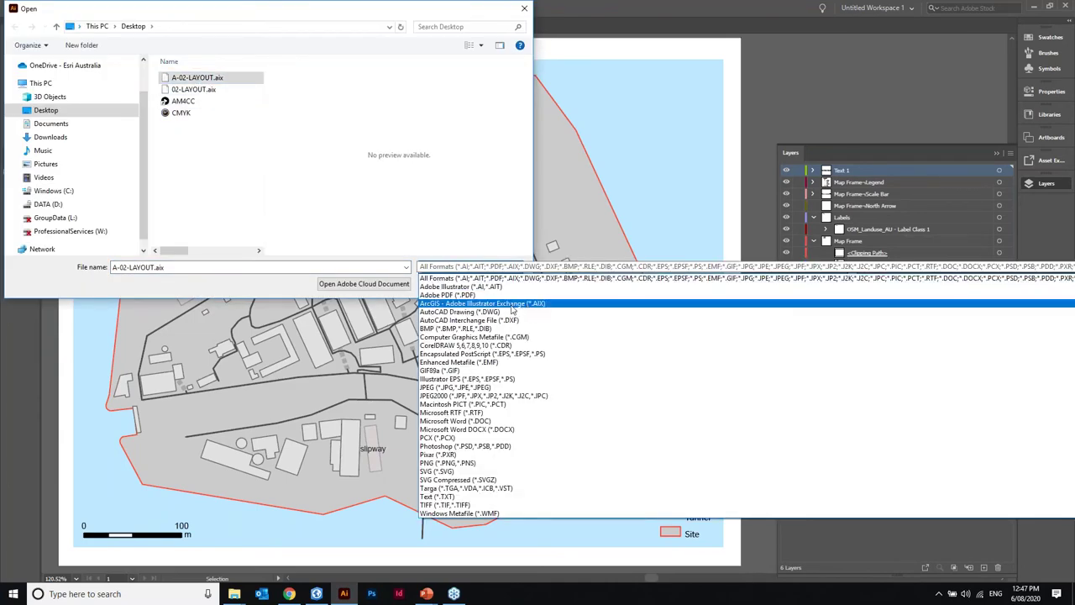
click(277, 285)
click(499, 286)
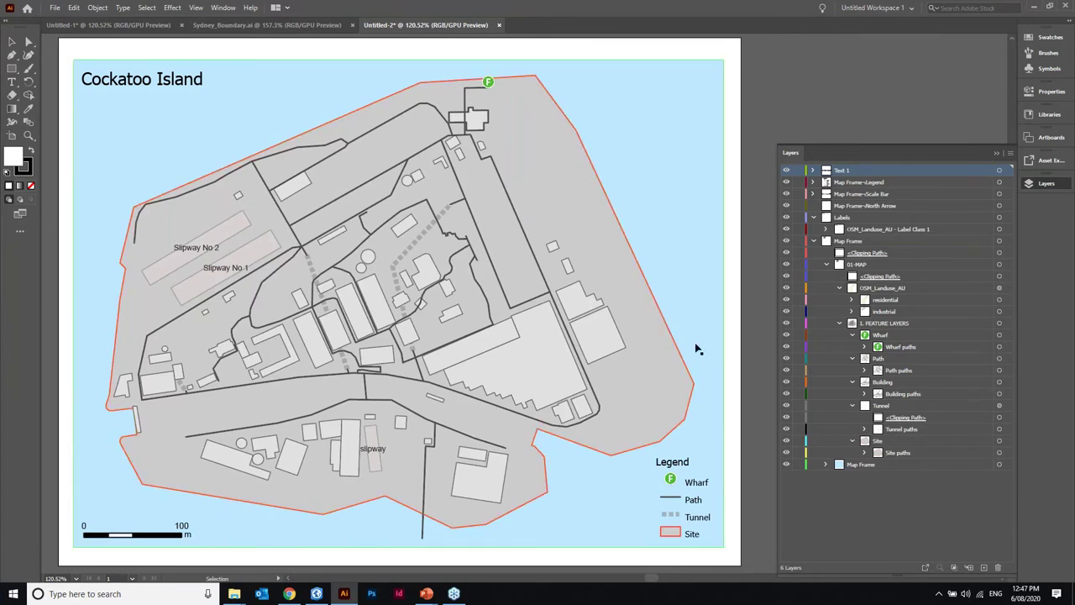
click(786, 359)
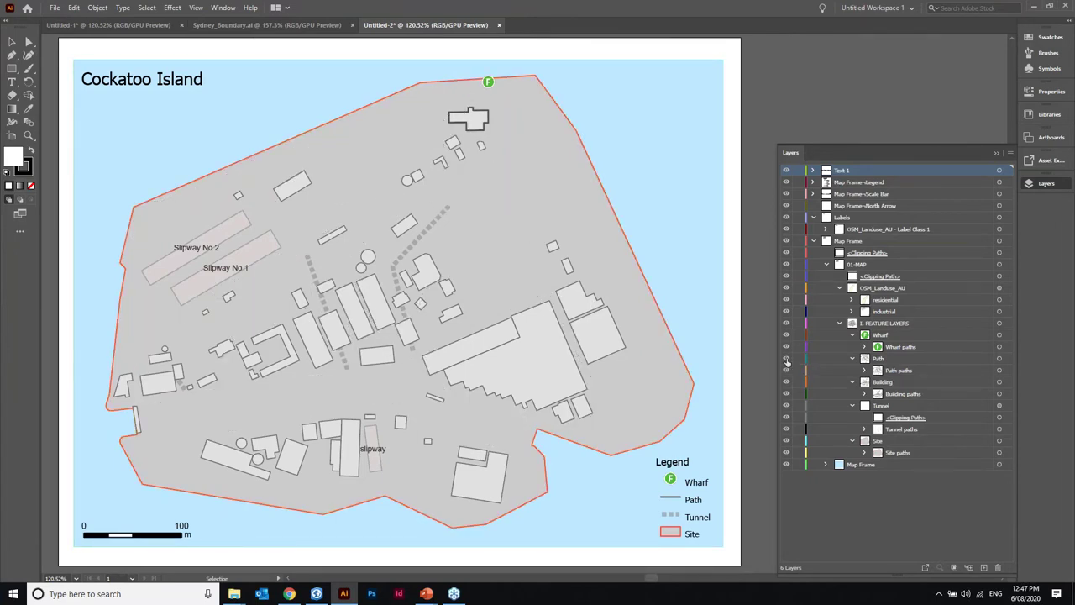
click(786, 359)
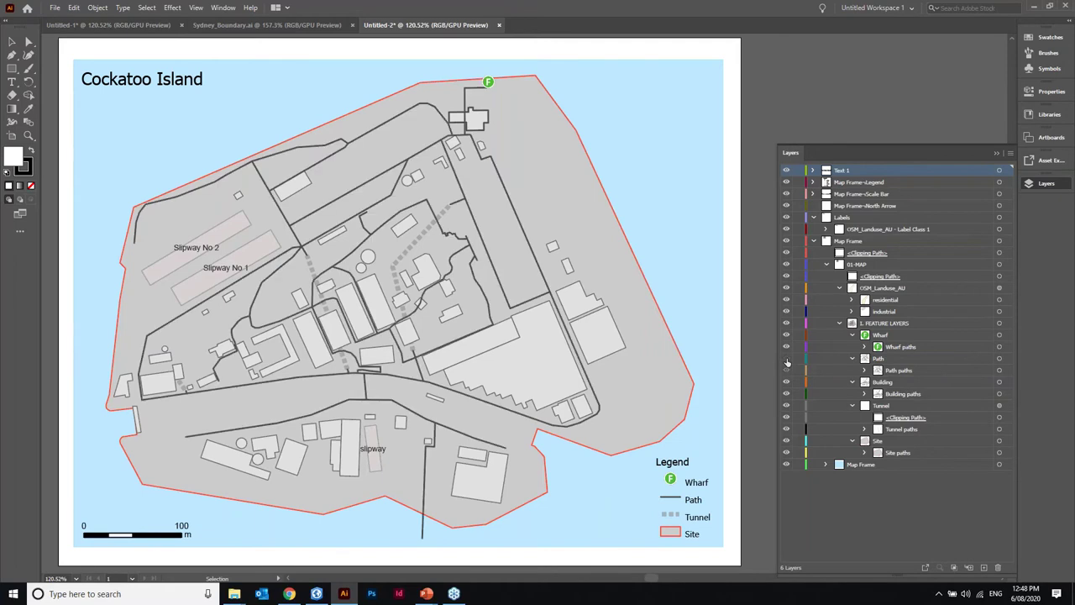
click(786, 359)
click(786, 358)
click(786, 359)
click(786, 359)
click(786, 358)
click(786, 358)
click(786, 430)
click(786, 430)
click(998, 429)
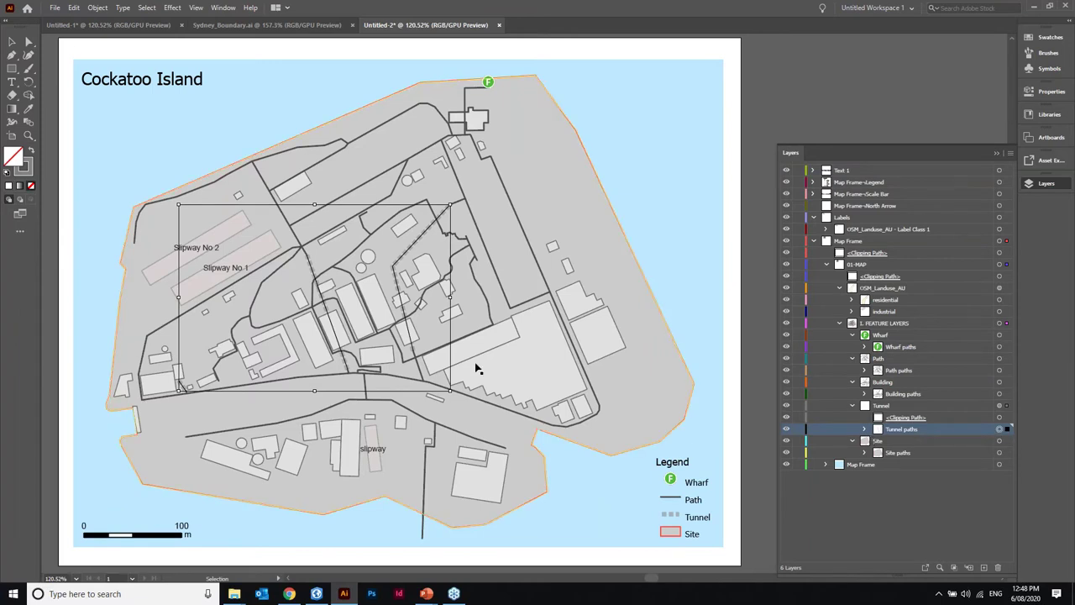
click(999, 406)
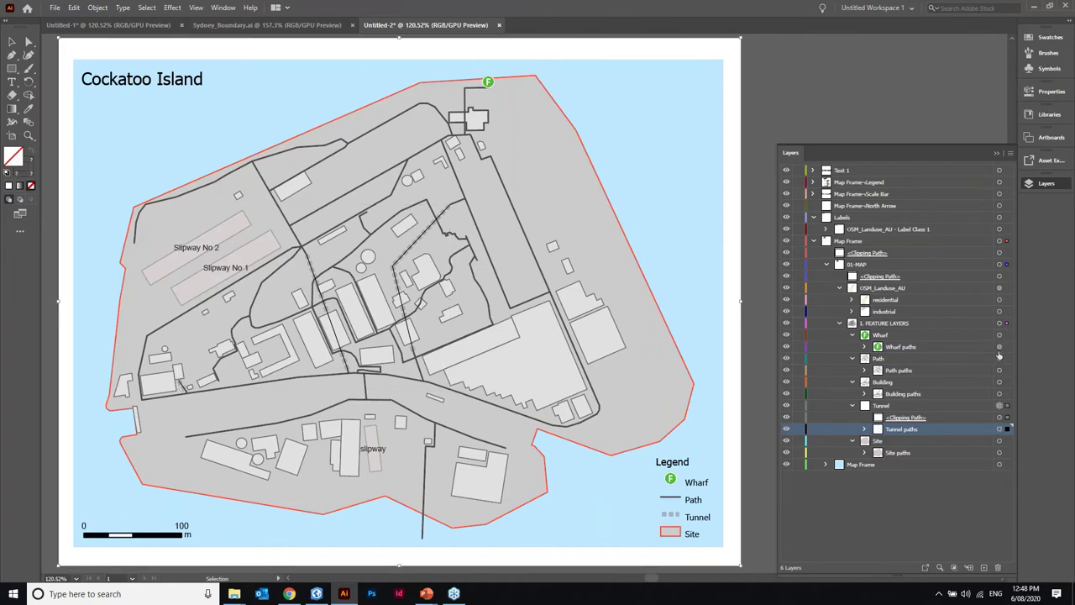
click(999, 405)
click(937, 408)
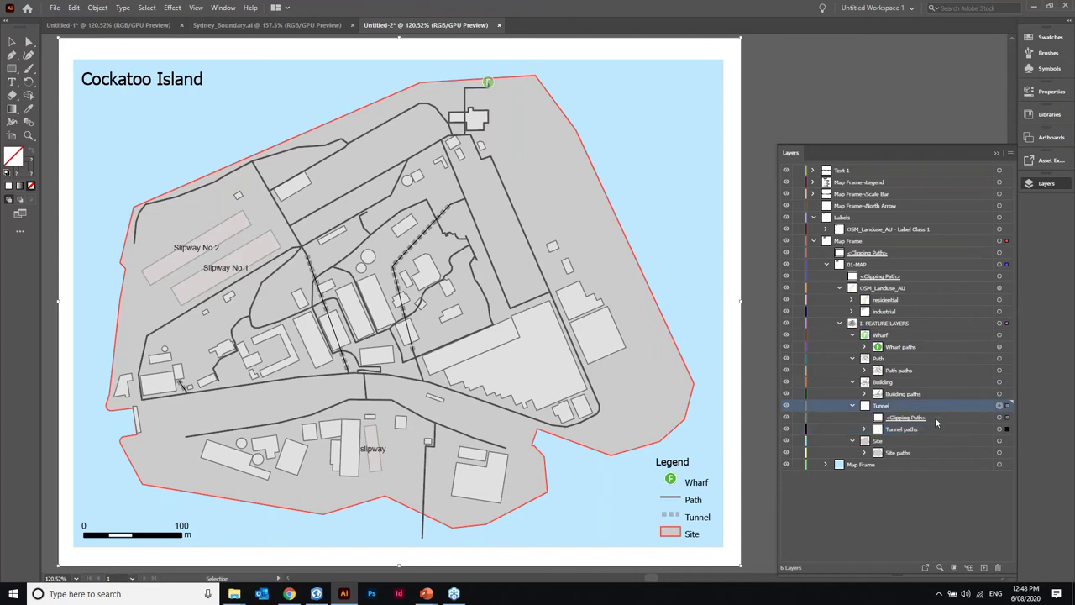
click(937, 420)
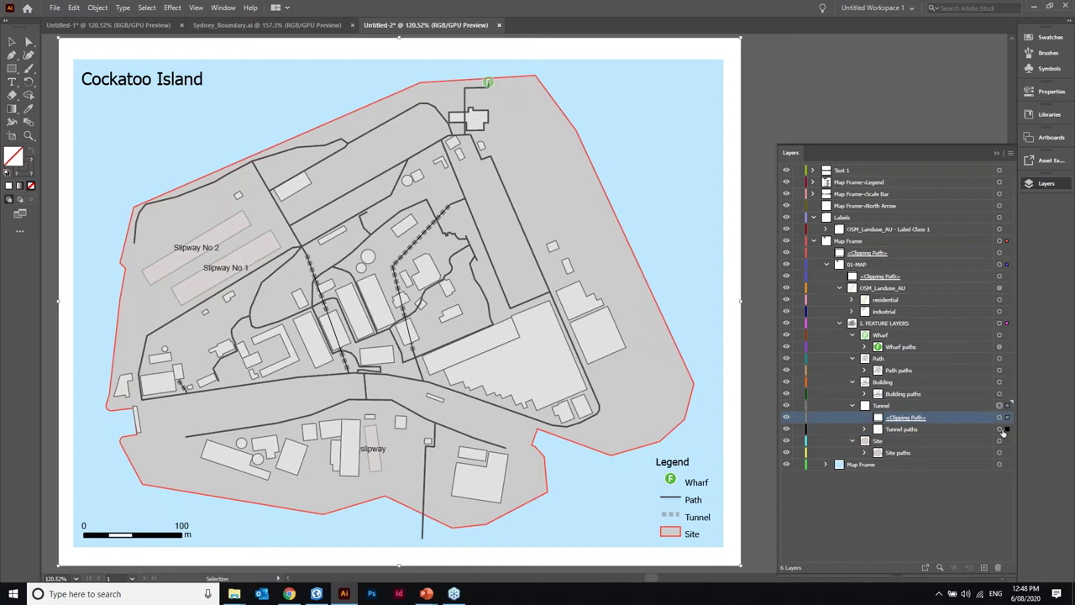
click(999, 429)
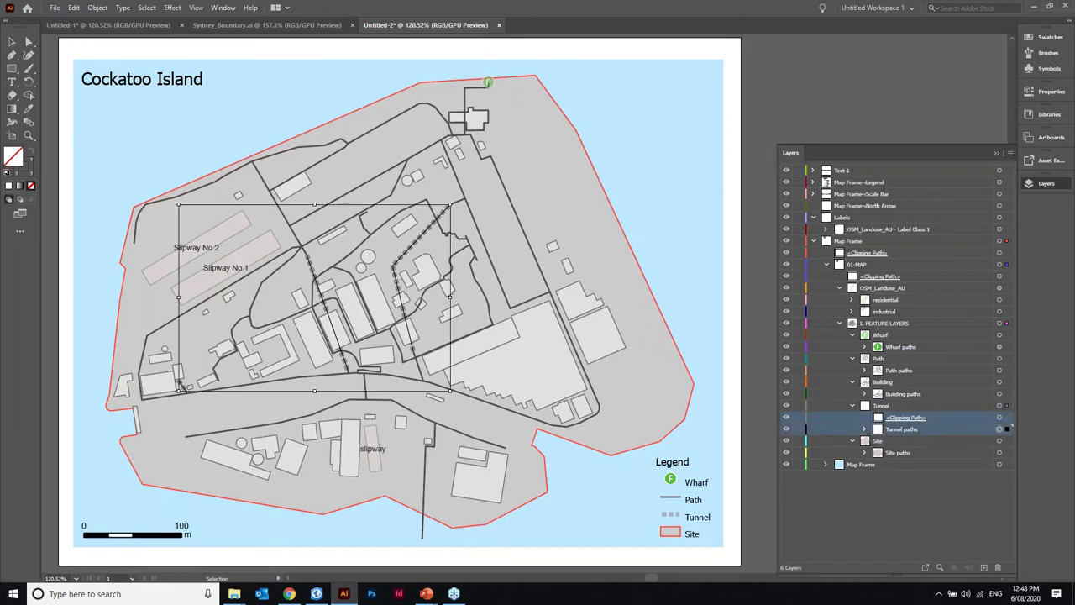
click(999, 370)
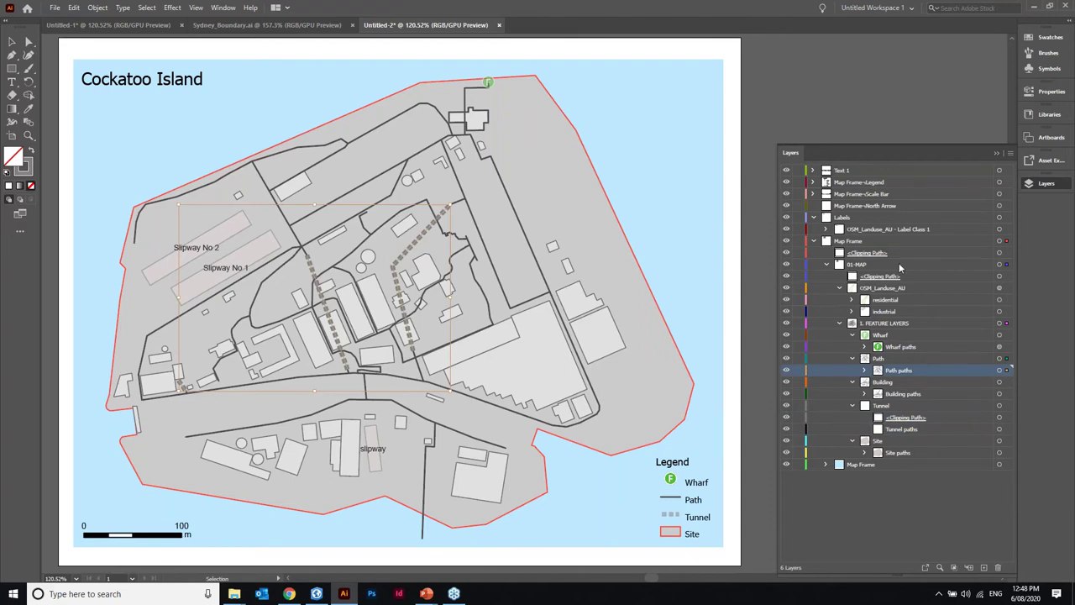
click(871, 102)
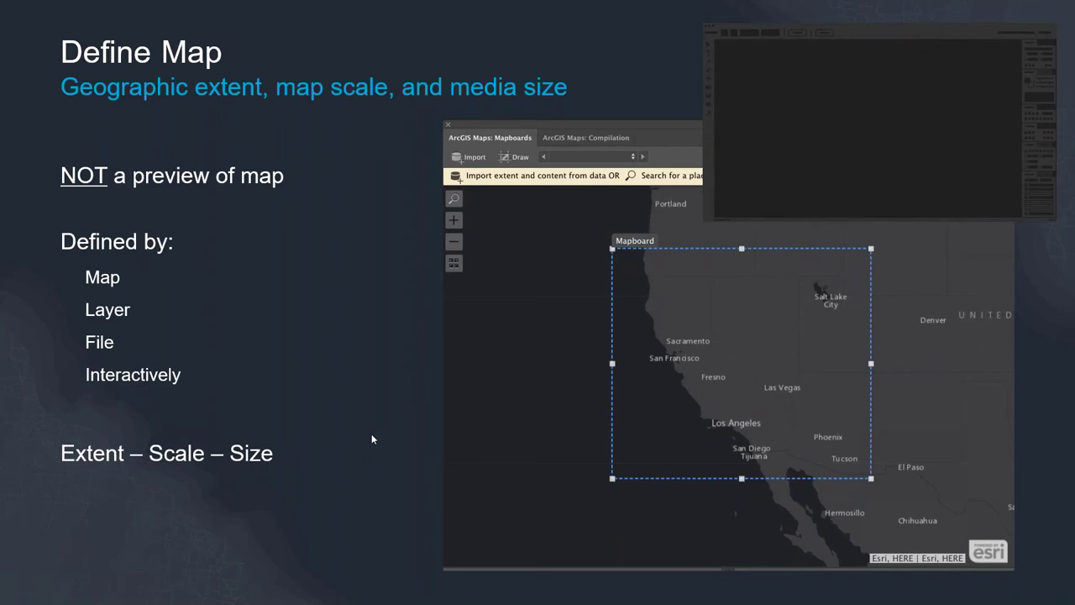
- Advance to the Compile slide showing Places (Geosearch), Analysis and a California map preview
key(Right)
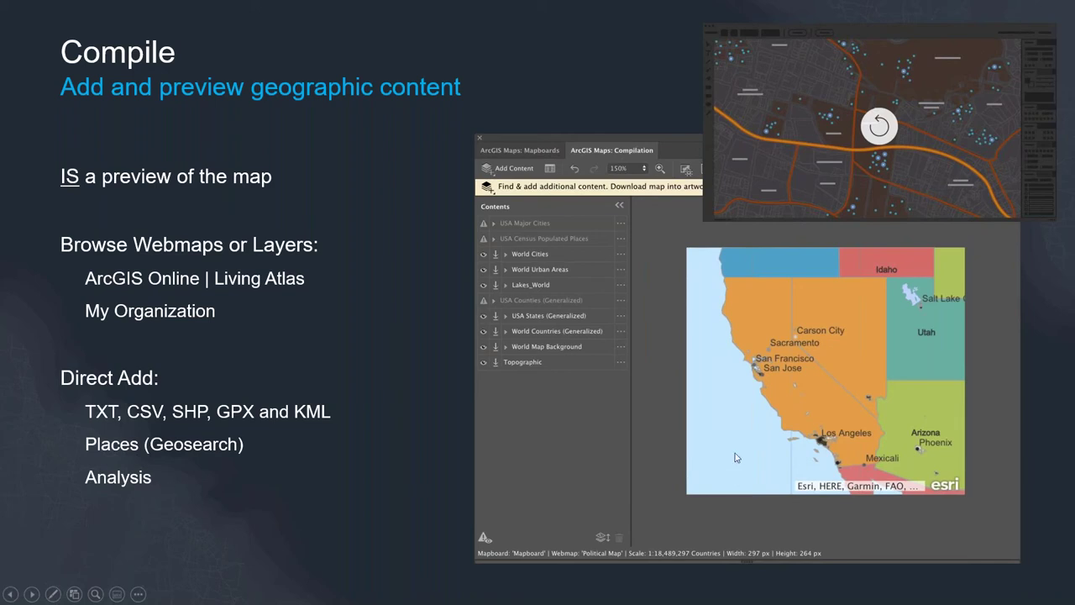
- Advance the slideshow to the Download Map slide
click(533, 245)
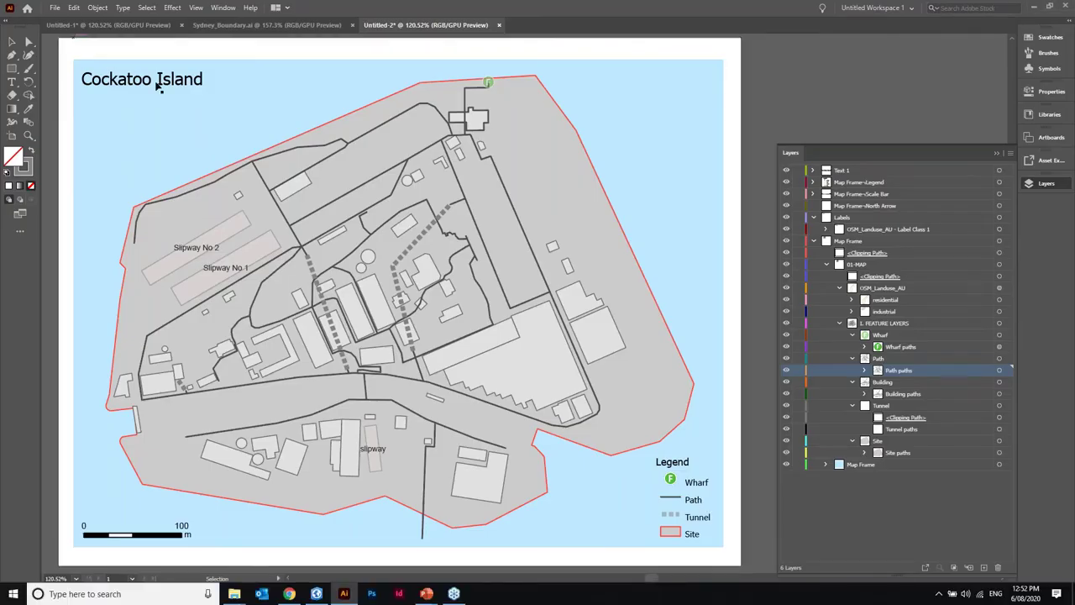
- Launch ArcGIS Maps for Adobe Creative Cloud from Window > Extensions
click(234, 12)
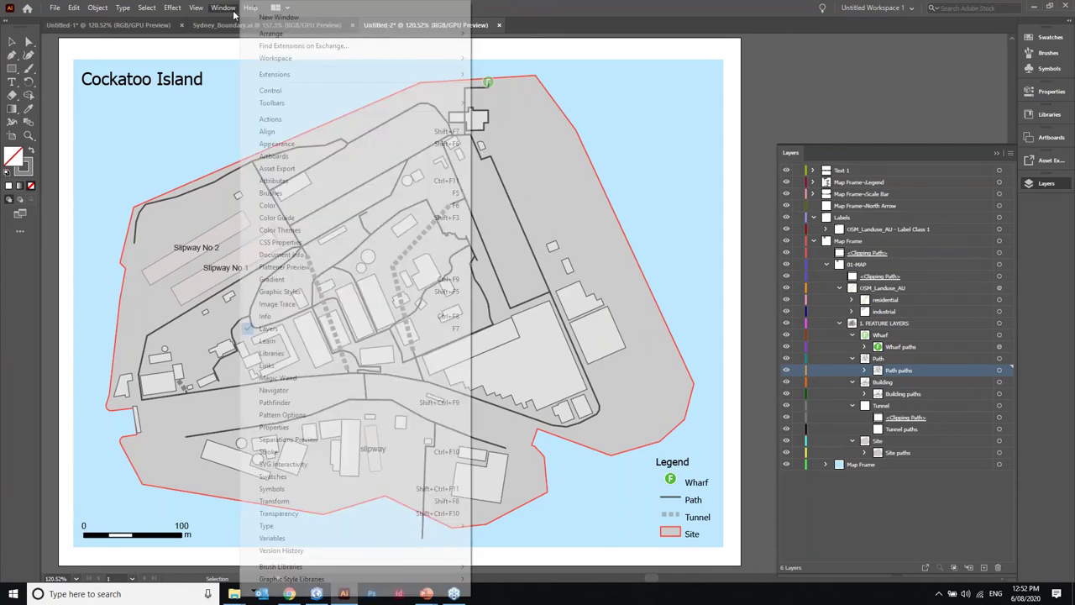
mouse_move(453, 74)
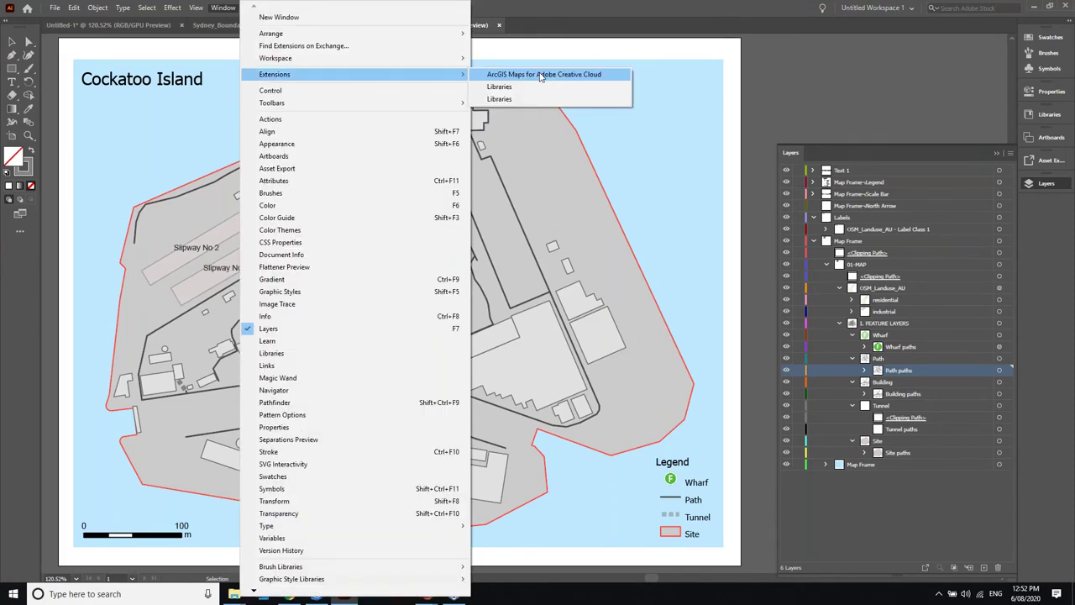
click(541, 75)
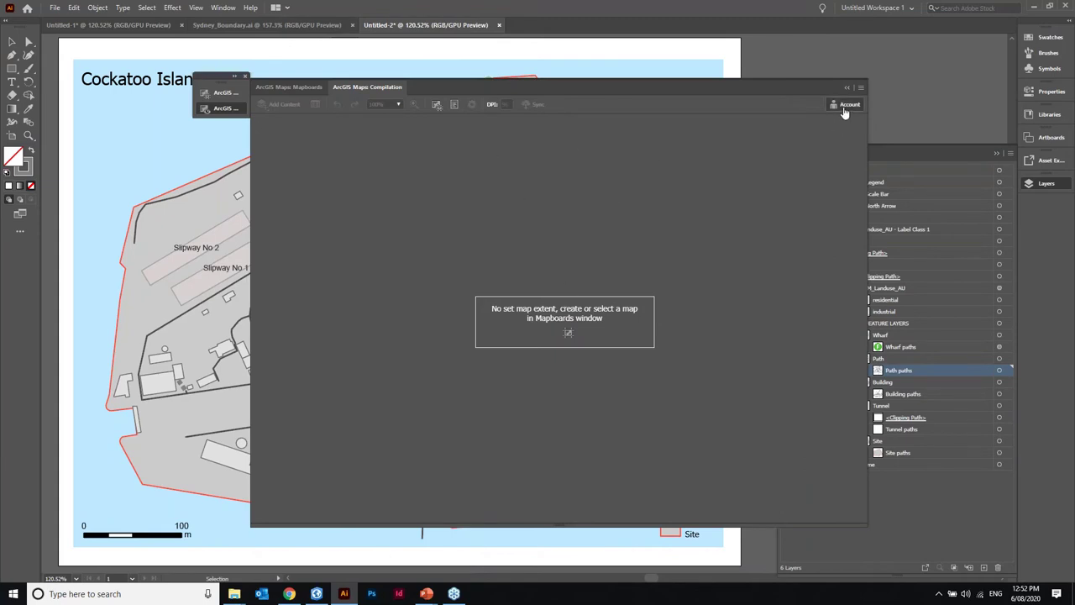
- Sign out of the ArcGIS Maps extension account and confirm with Yes
click(844, 107)
click(810, 157)
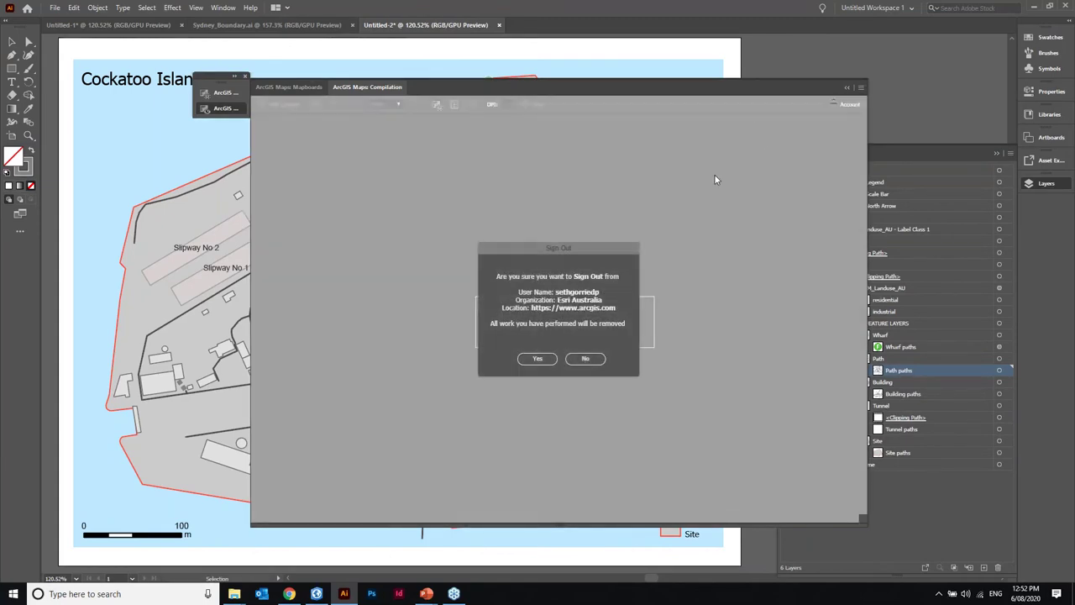
click(537, 359)
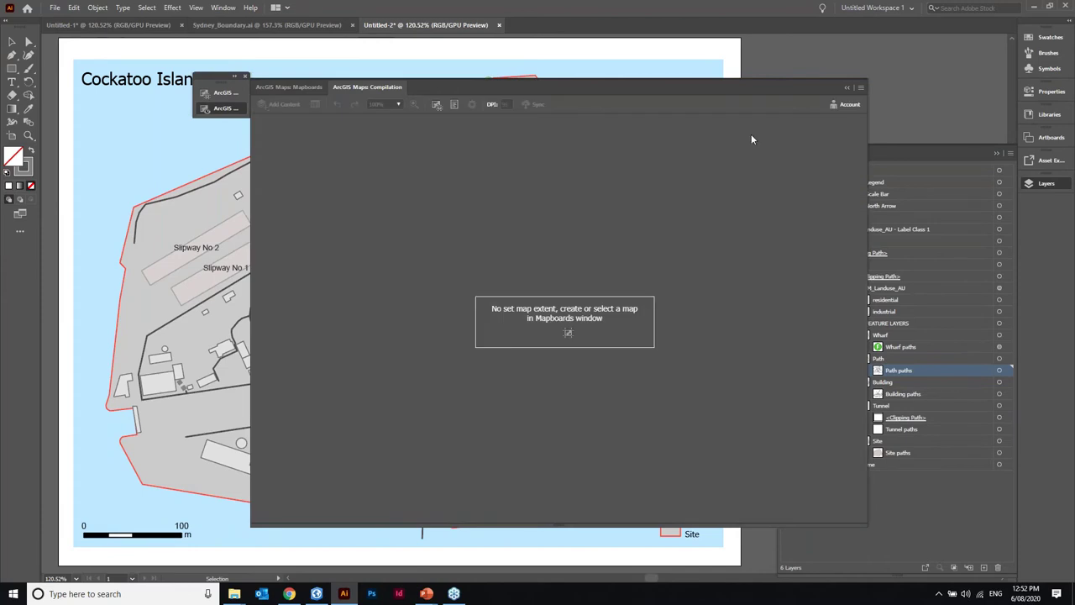
- Log out, keep Untitled-2 open without saving, and reopen the ArcGIS Account sign-in
click(849, 108)
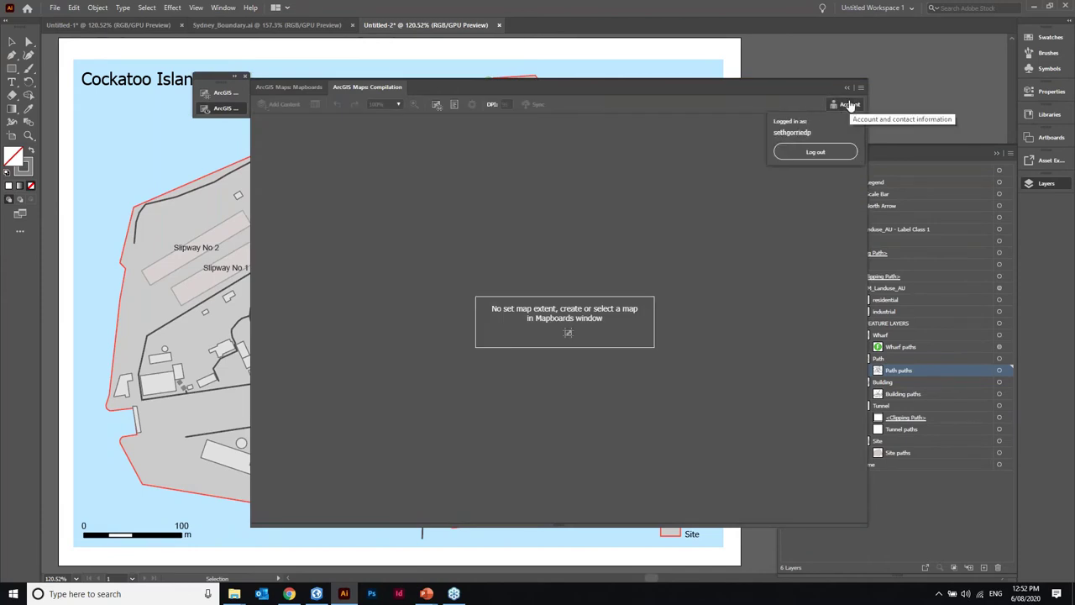
click(815, 152)
click(1065, 7)
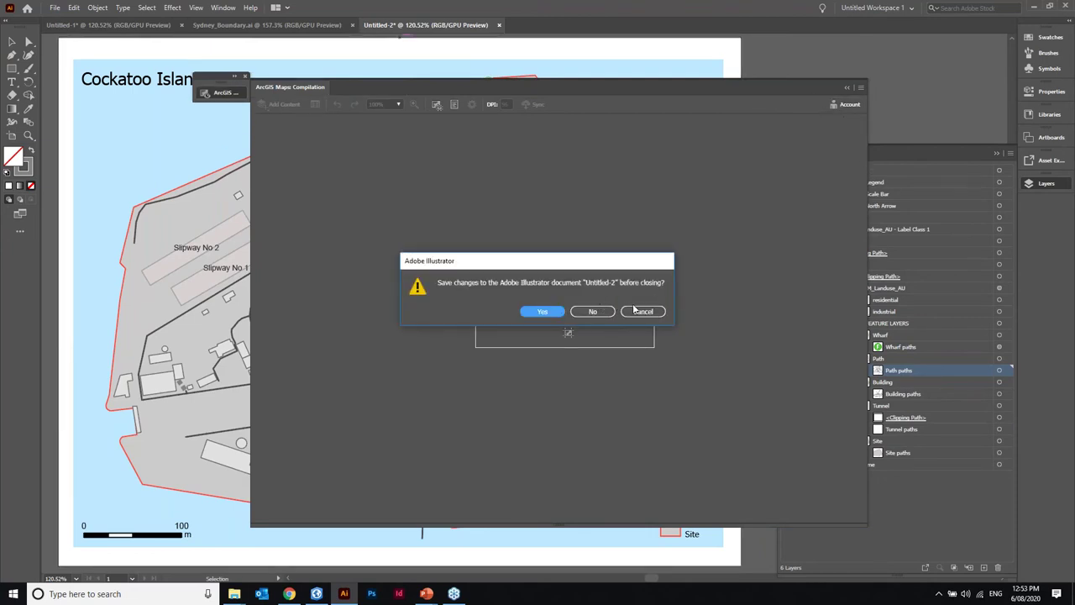
click(640, 310)
click(850, 104)
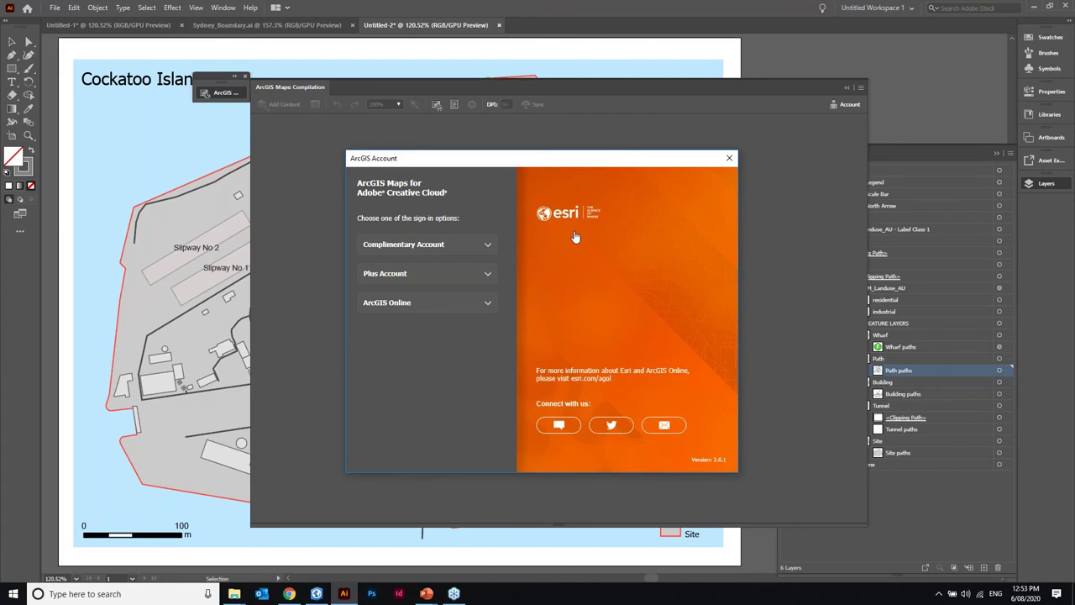
- Expand the ArcGIS Online option in the ArcGIS Account dialog and choose Sign In
click(448, 245)
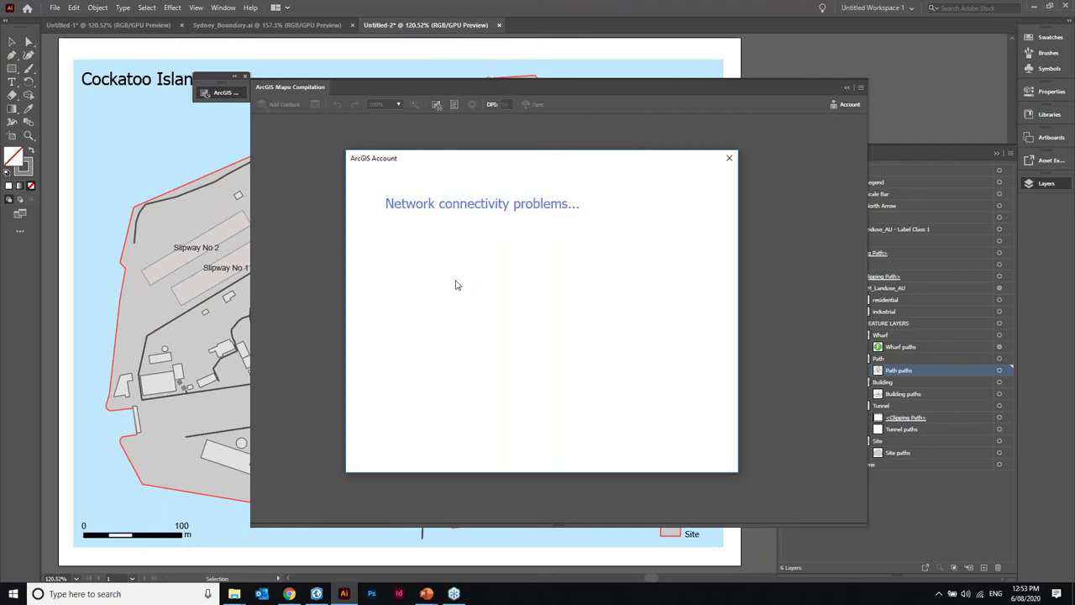
click(382, 251)
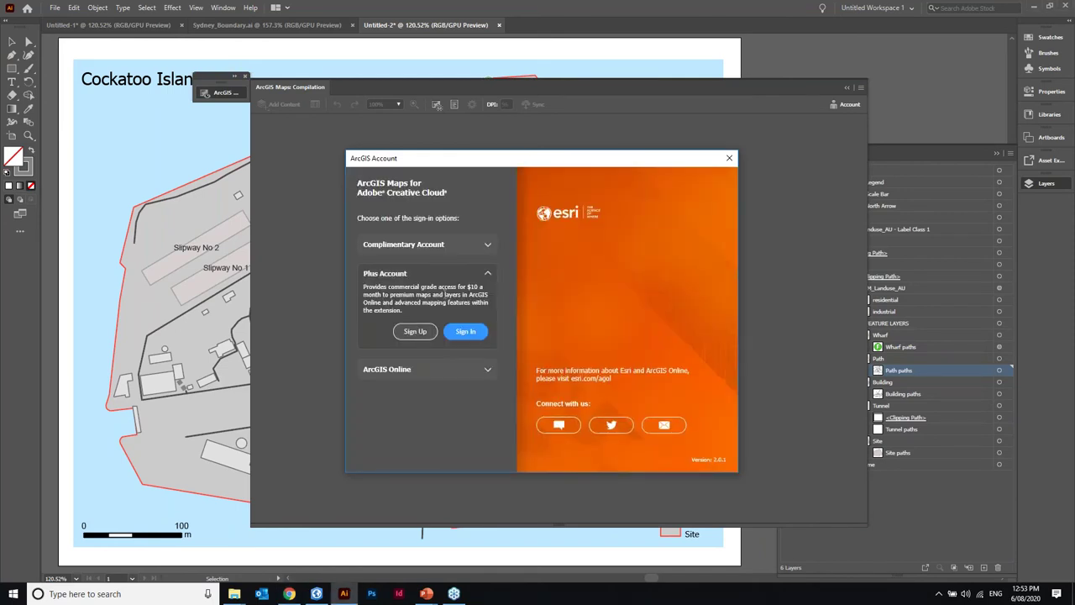
click(486, 370)
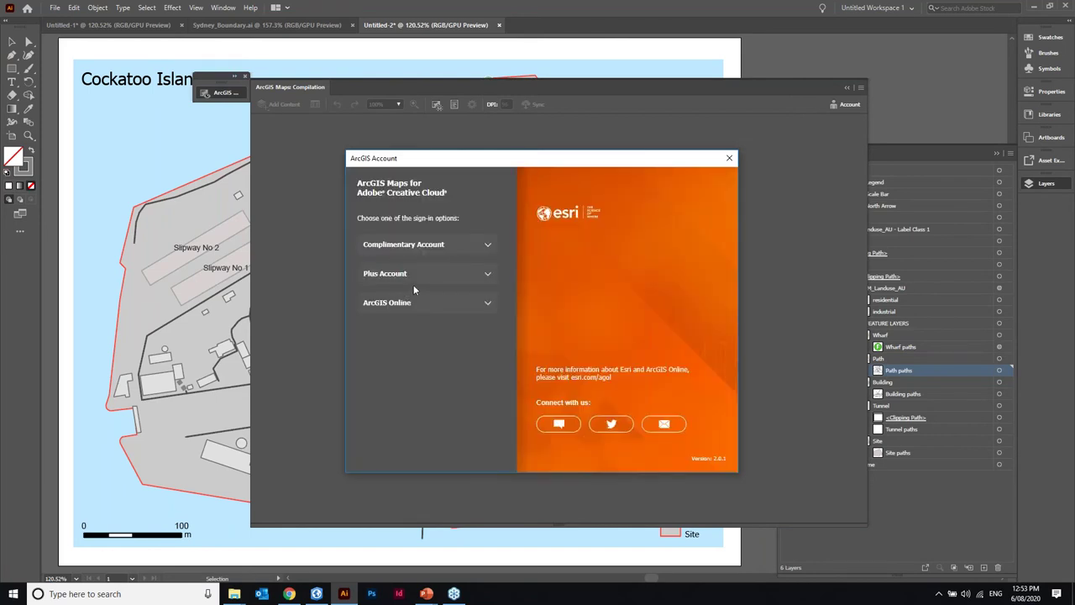
click(443, 305)
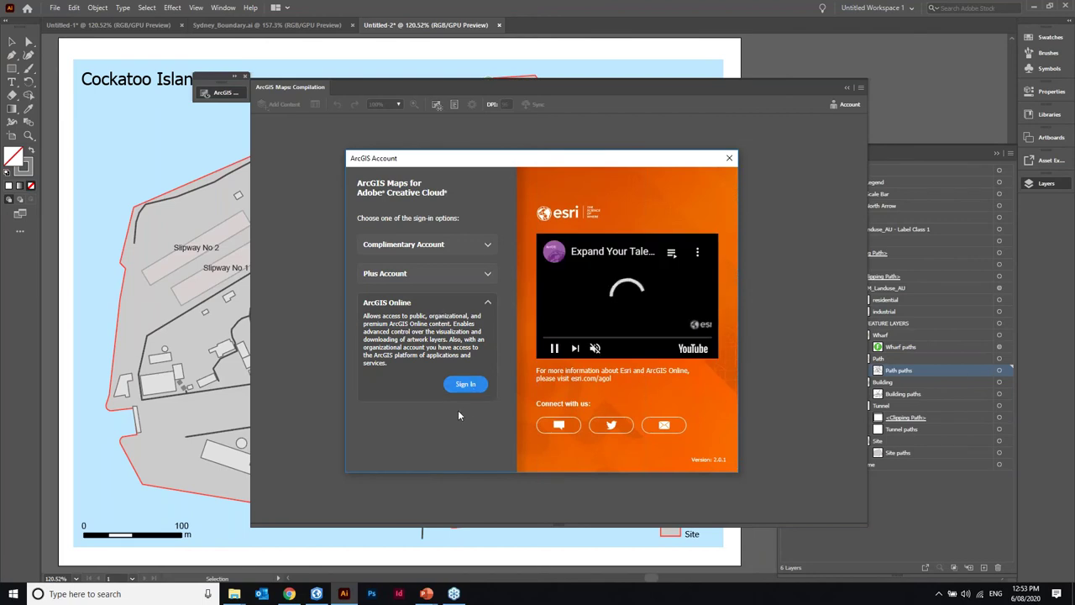
click(465, 384)
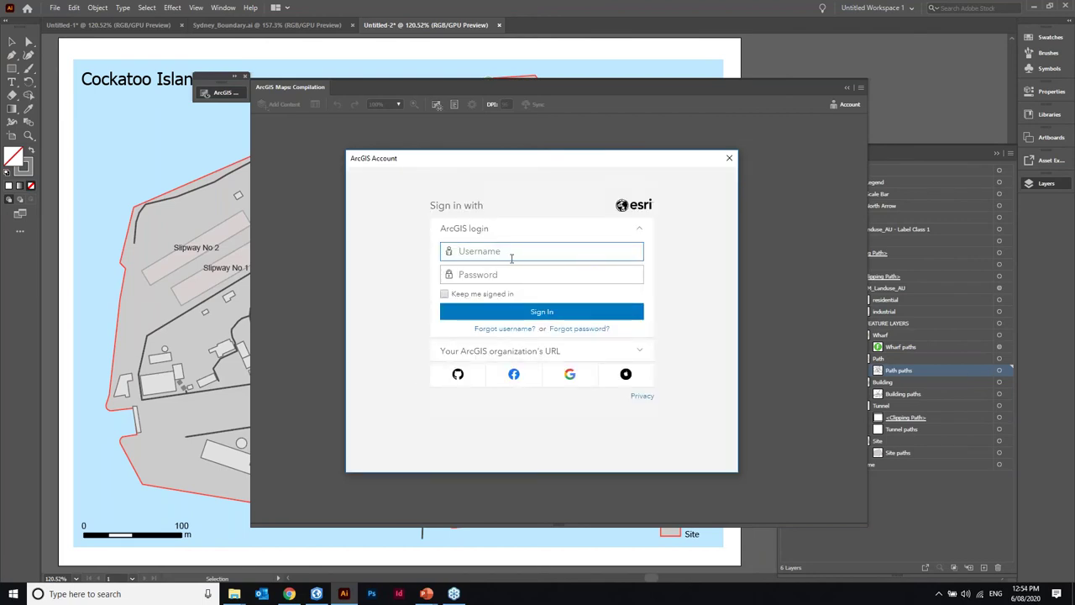
- Sign in to ArcGIS Online with the account's username and password
key(Tab)
text(••••••)
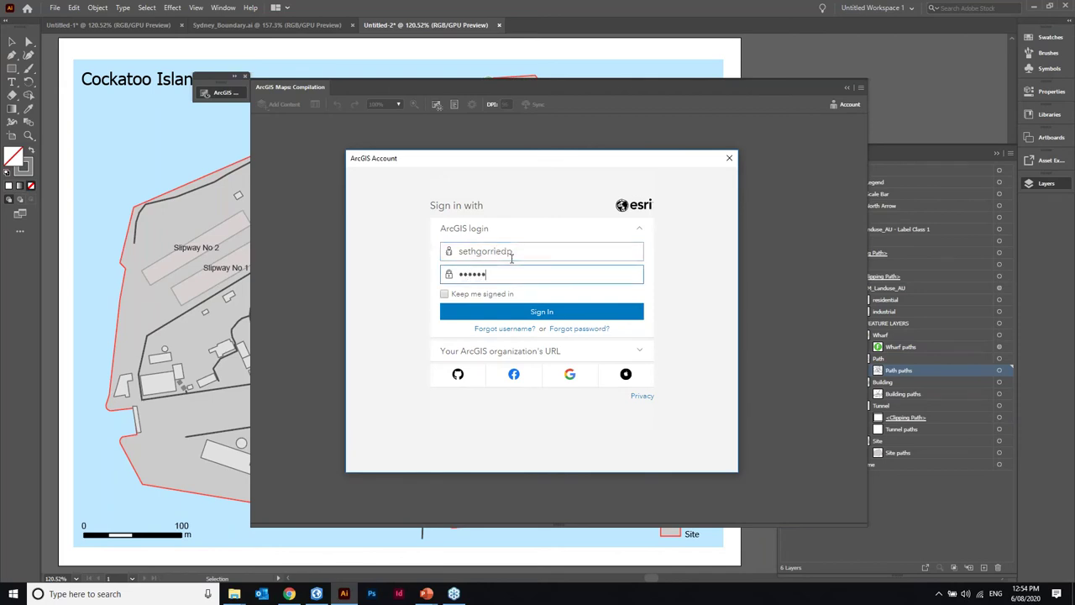
text(•••••••)
key(Return)
click(551, 311)
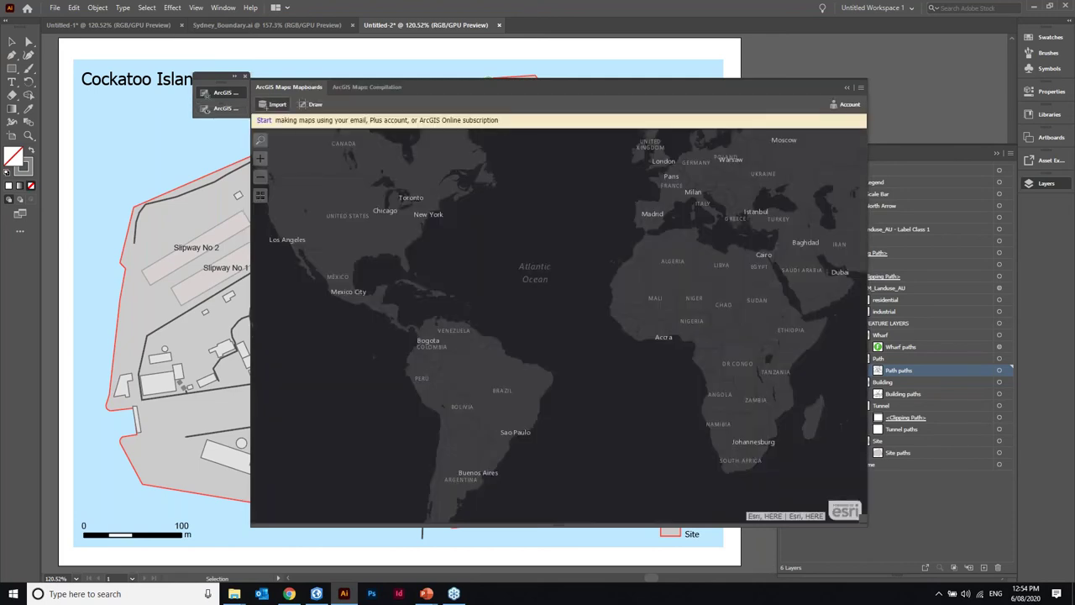
- Open the Mapboards panel's import choices for setting a map extent
click(277, 104)
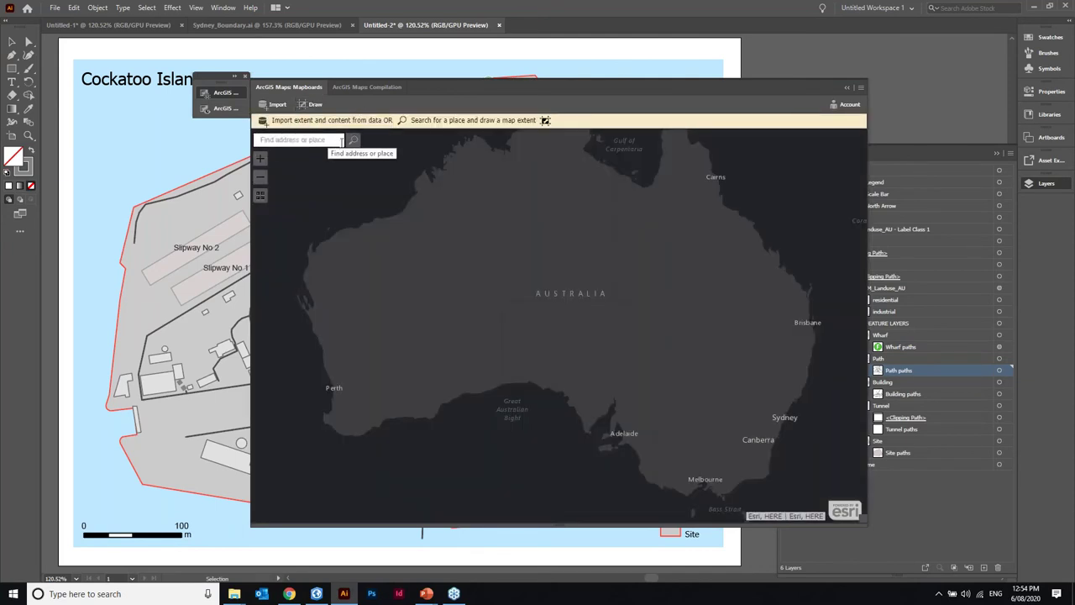
- Import Sydney_Boundary.zip as a mapboard extent, then close the Sydney_Boundary.ai document
click(277, 104)
click(290, 124)
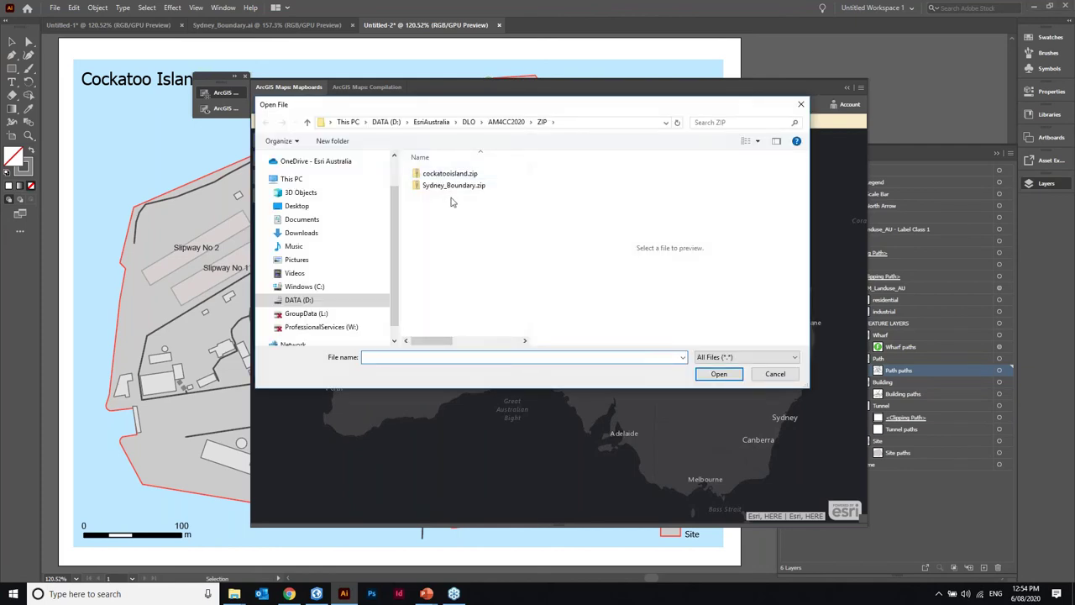
click(469, 186)
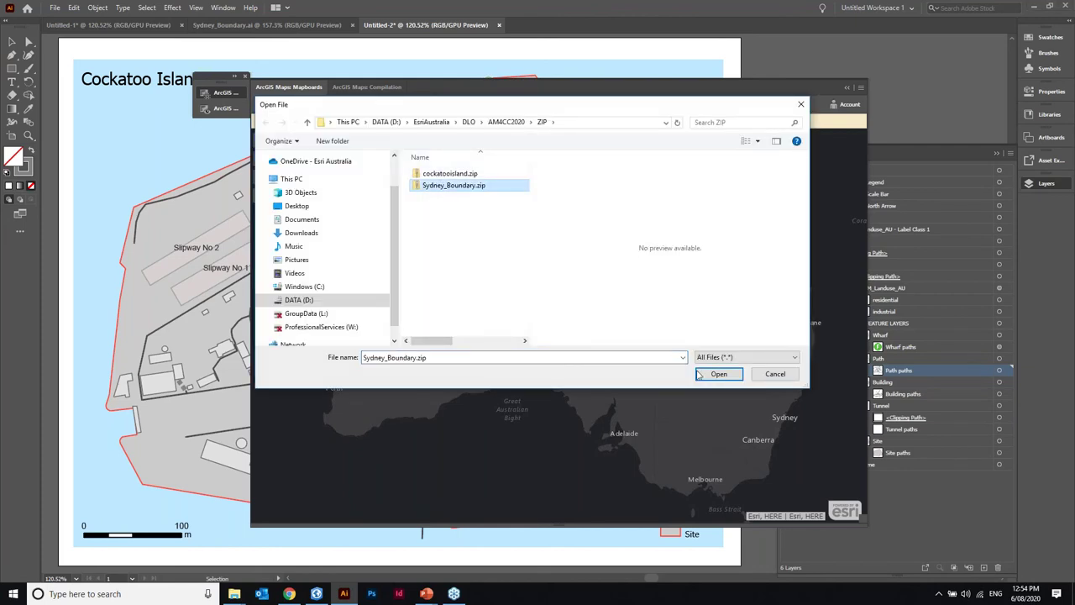
click(721, 374)
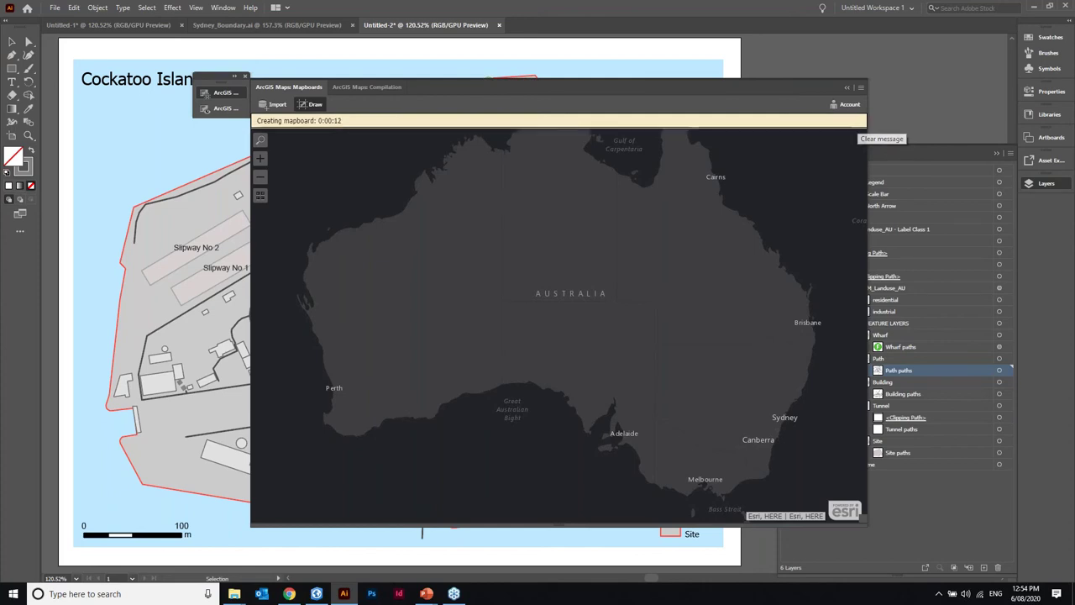
click(277, 104)
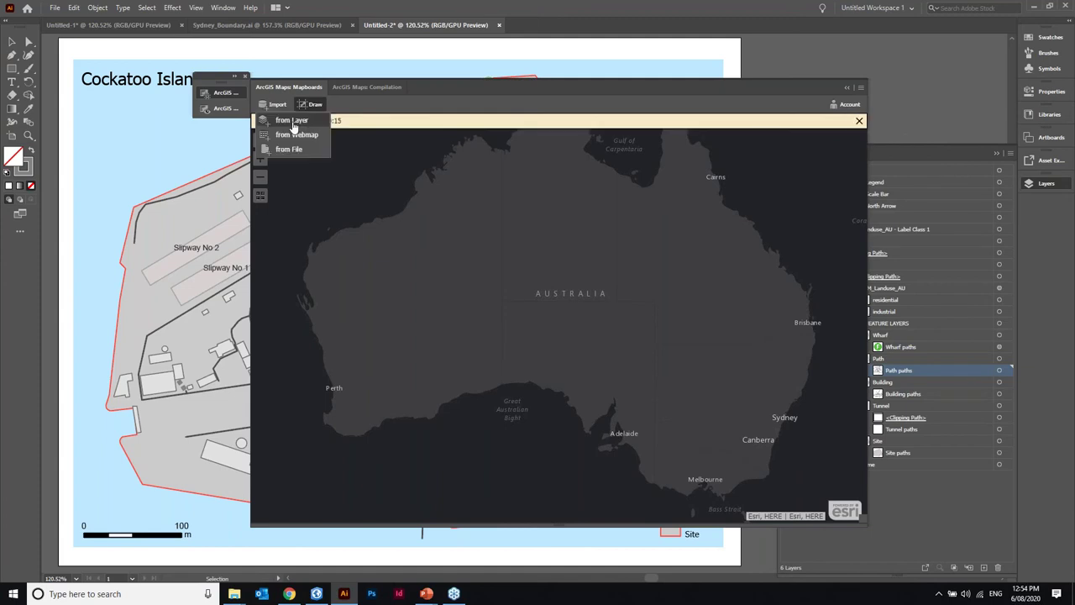
click(283, 66)
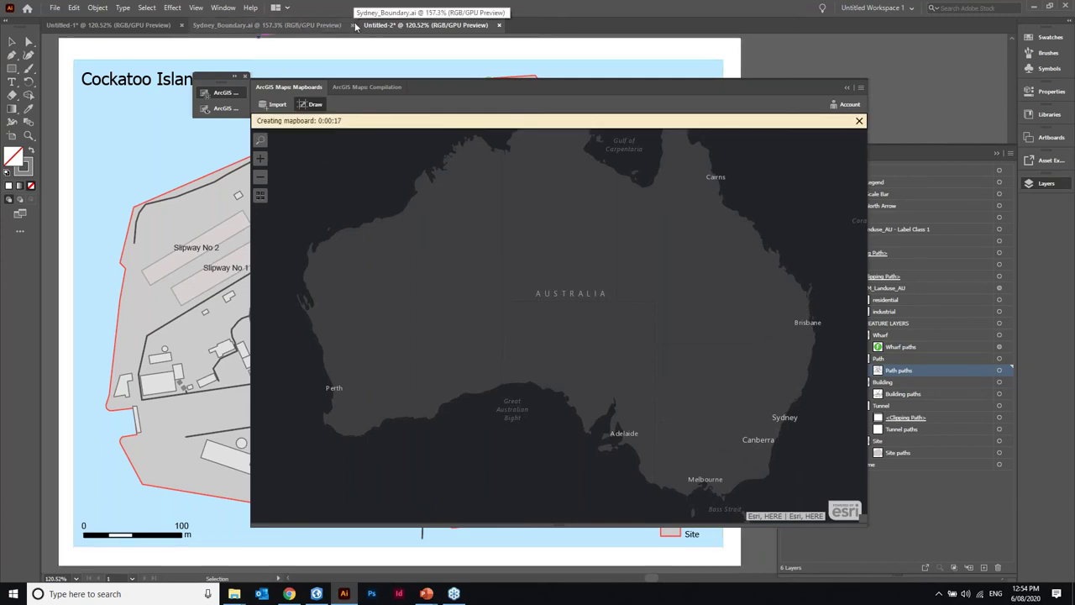
click(353, 25)
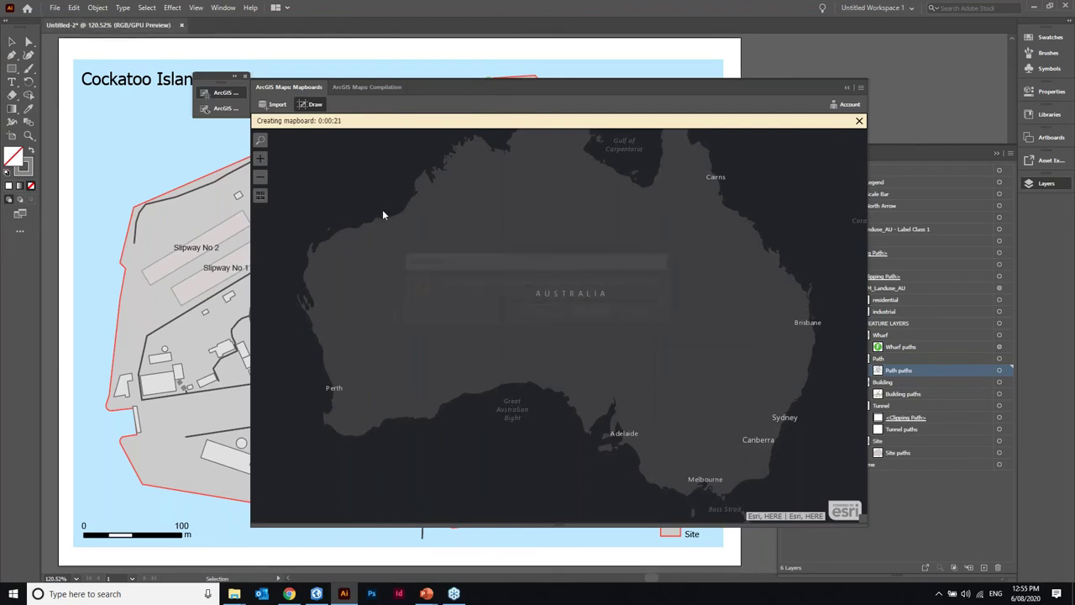
- Re-import Sydney_Boundary.zip from file and use the data's own projection
click(277, 104)
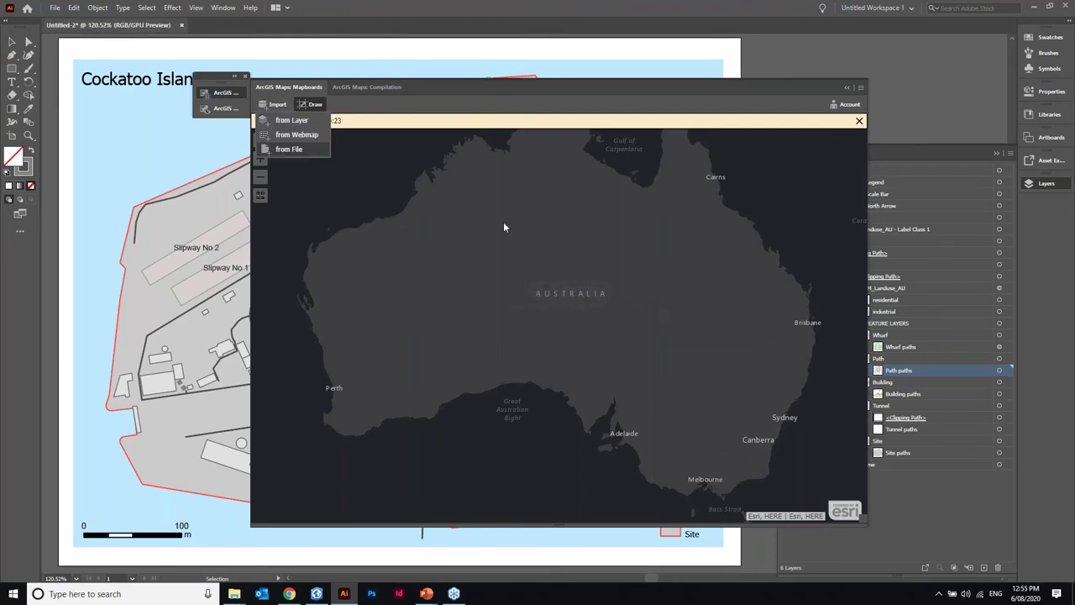
click(290, 121)
click(438, 185)
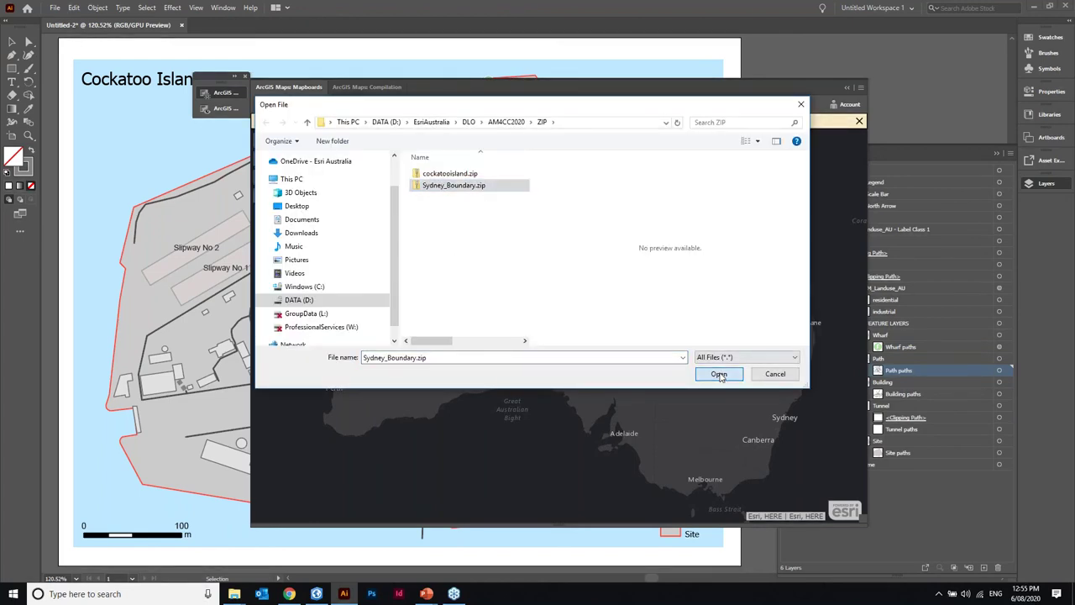
click(718, 374)
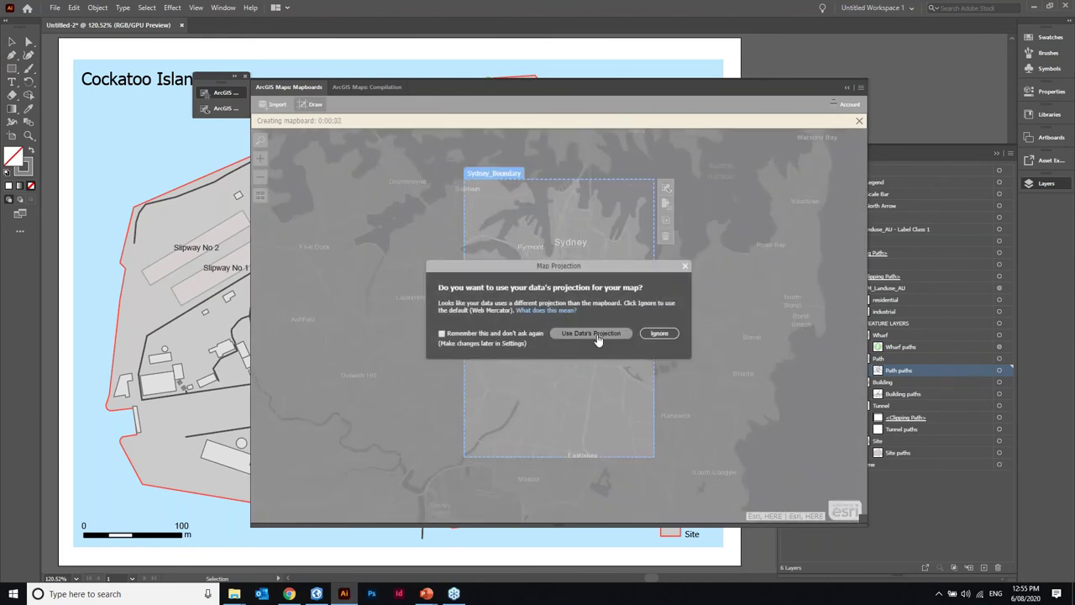
click(591, 333)
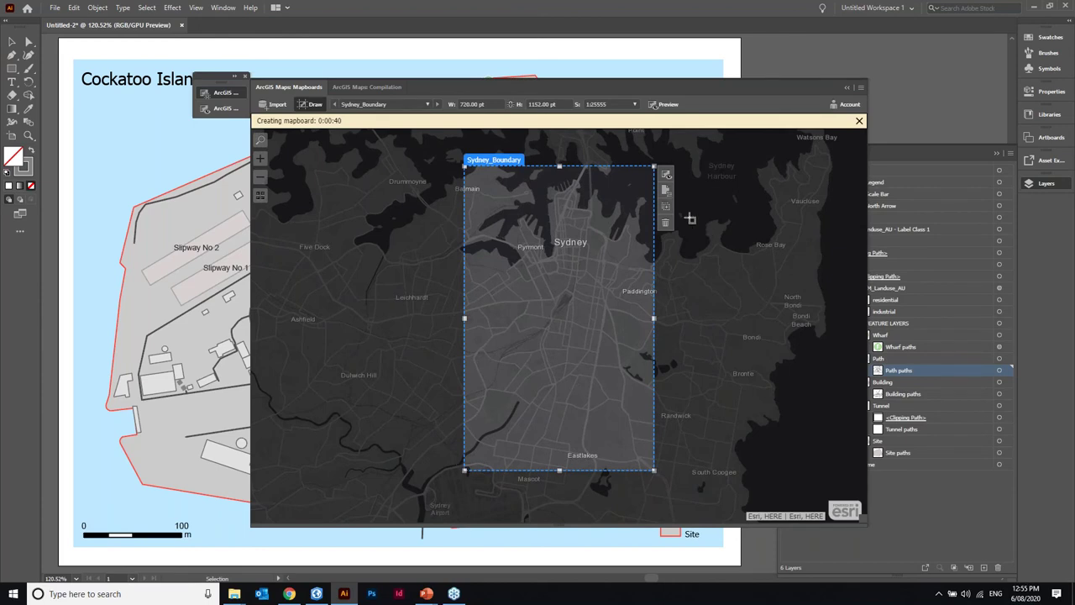
- Keep the Calculated artboard size, set the scale to Town (1:36,111), and confirm Mapboard Options
click(666, 174)
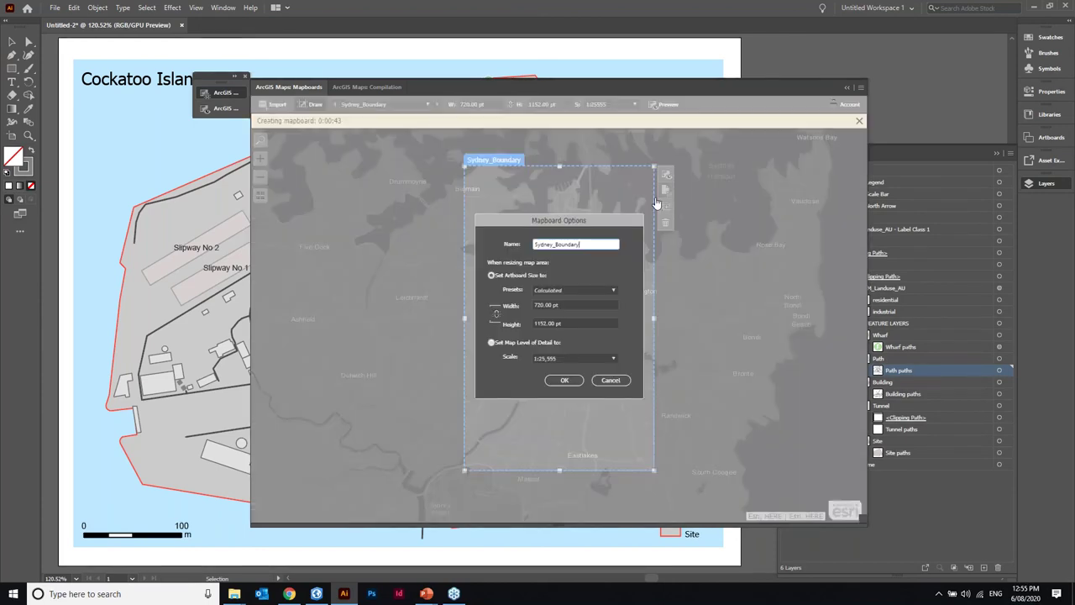
click(613, 289)
click(536, 308)
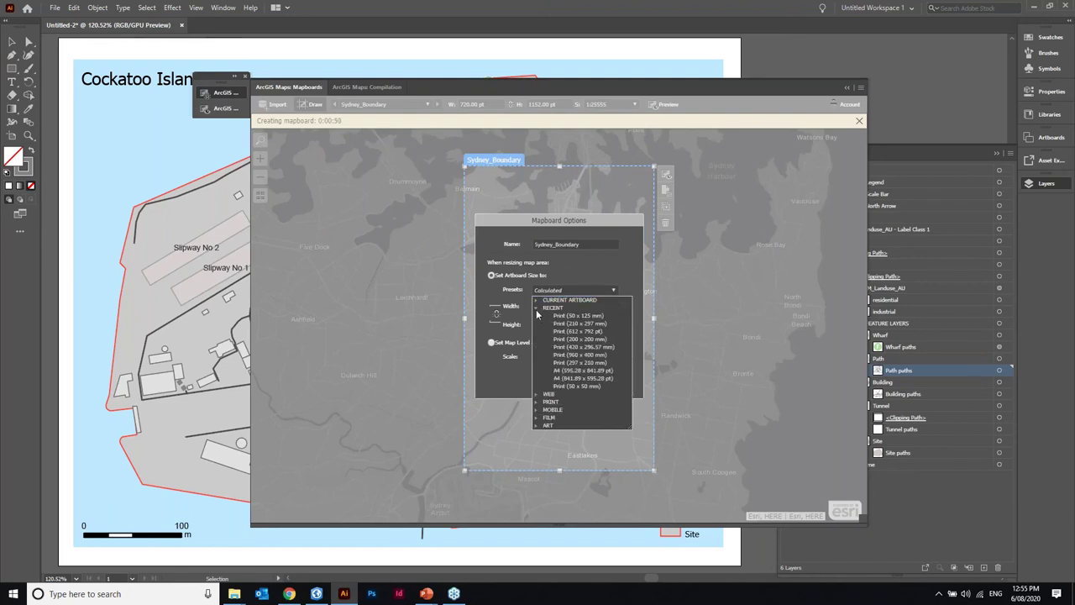
click(536, 309)
click(497, 356)
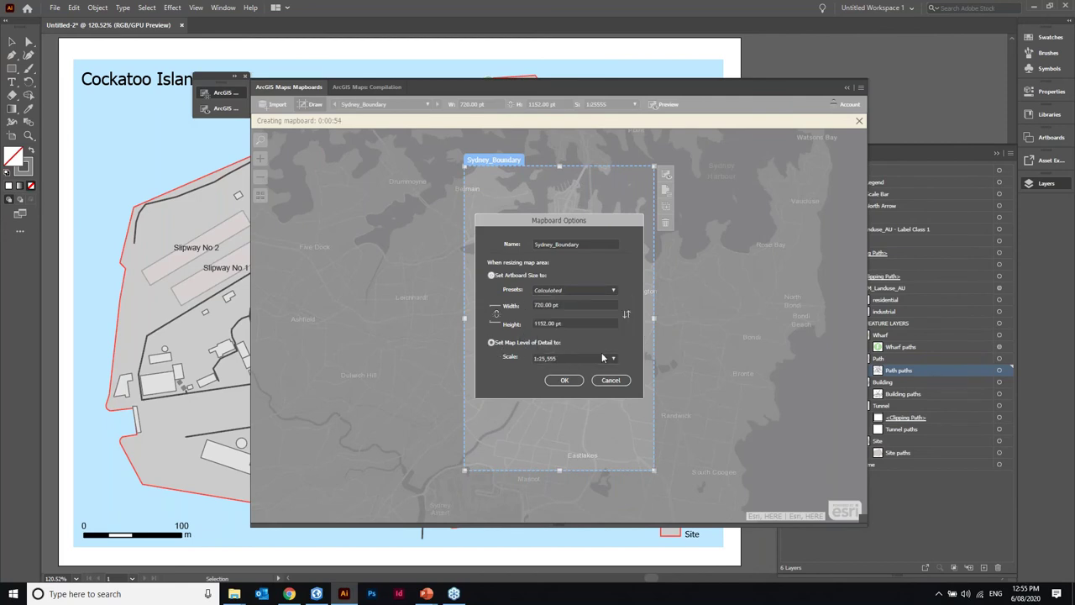
click(614, 358)
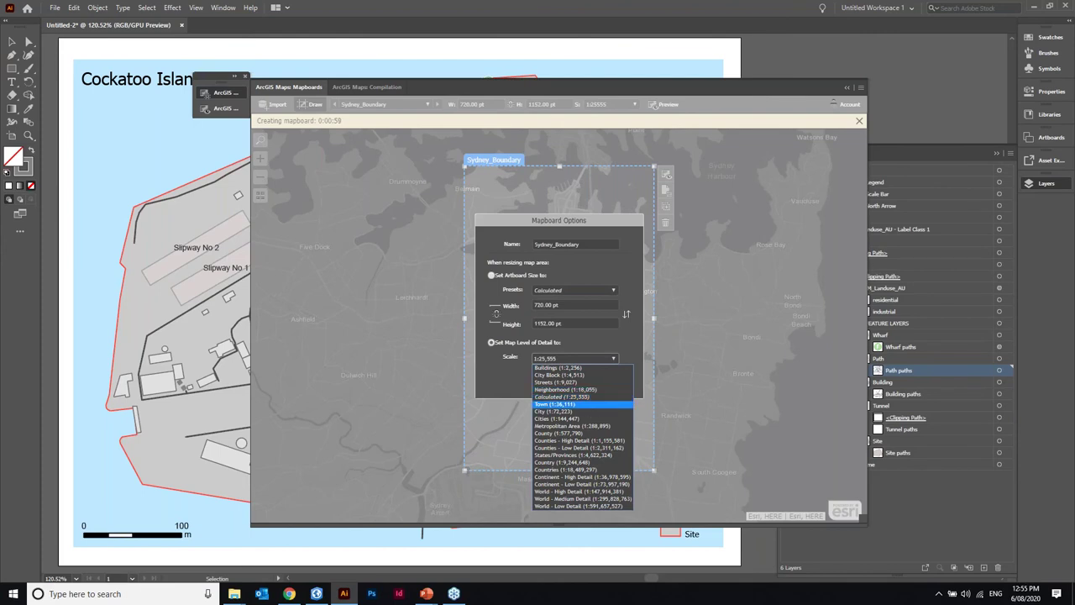
click(578, 404)
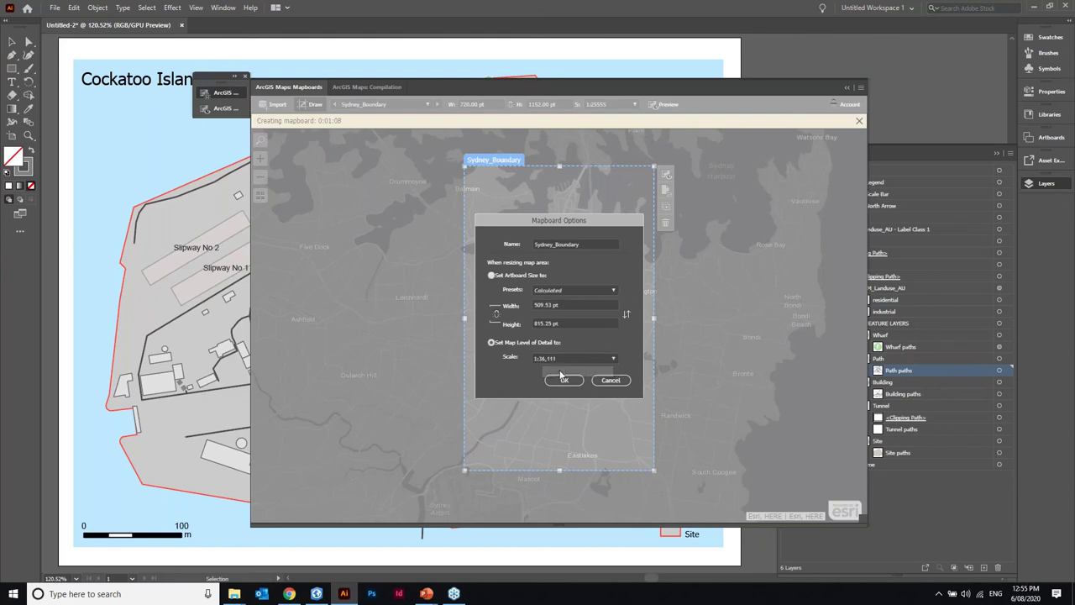
click(570, 382)
click(564, 383)
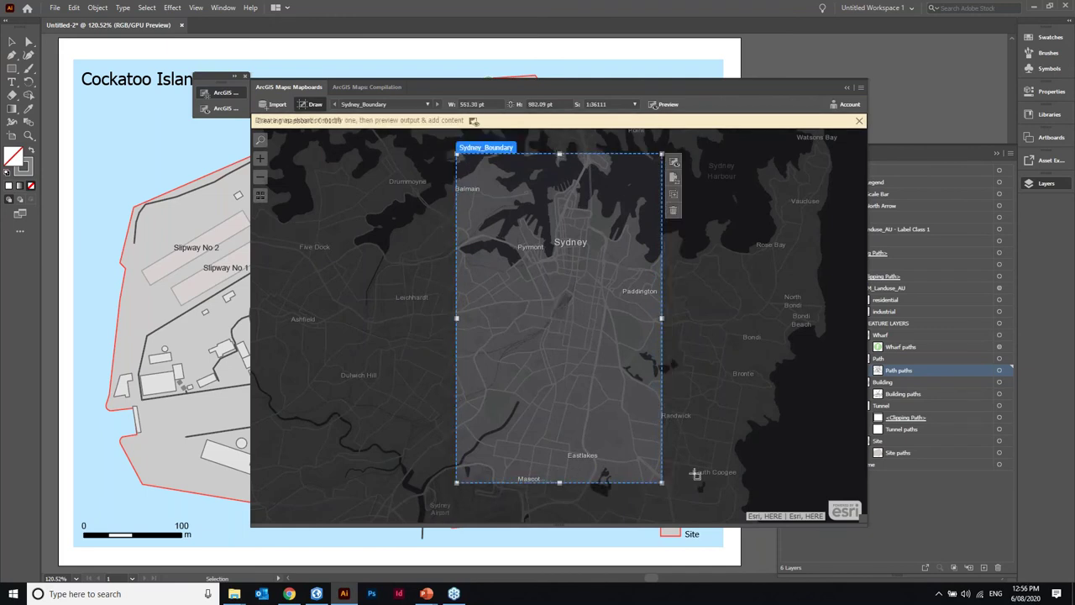
- Resize the Sydney_Boundary mapboard to 227.20 × 294.03 pt and open it for compilation
drag(662, 482, 645, 338)
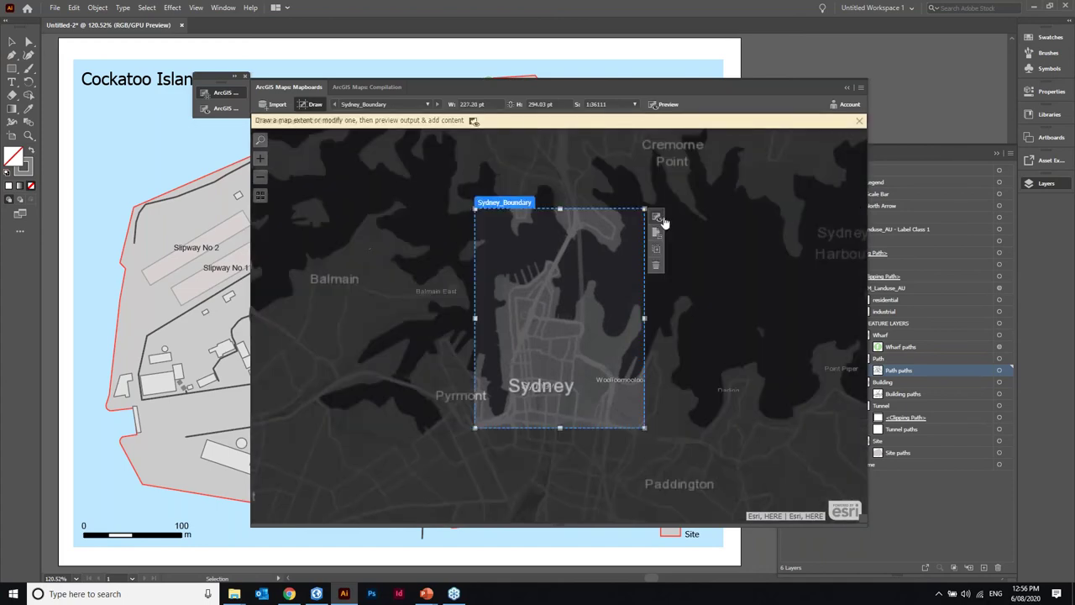
click(658, 217)
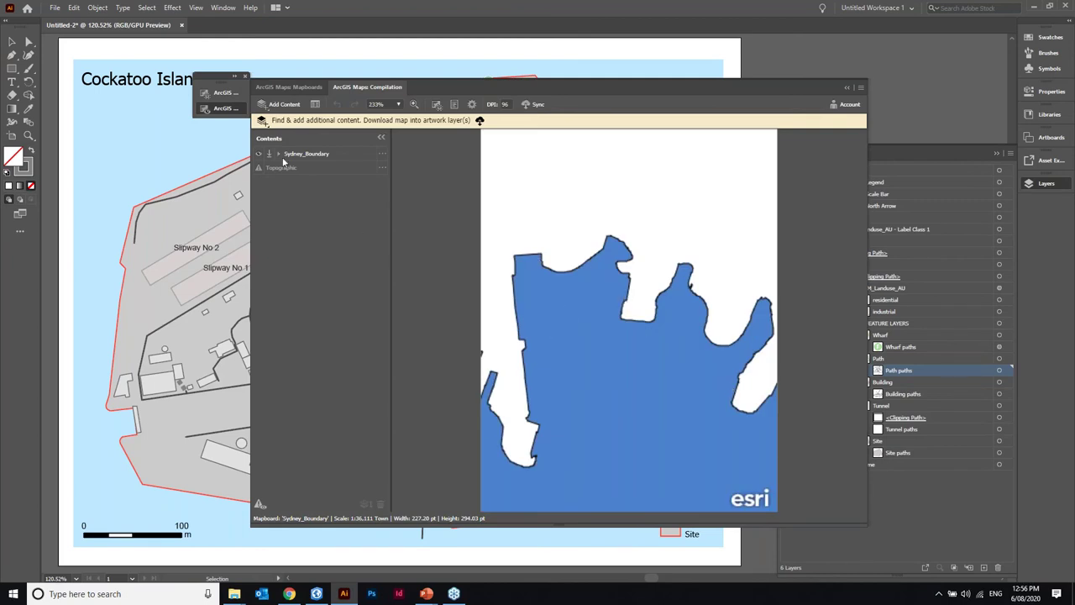
- Replace the Topographic basemap with VectorStreetMap
click(382, 168)
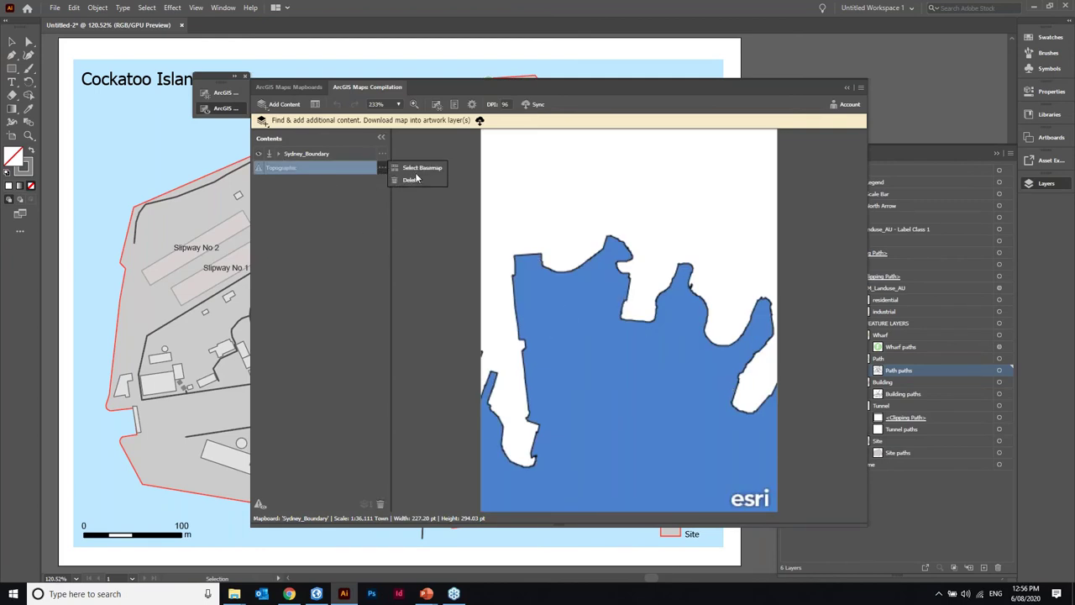
click(416, 170)
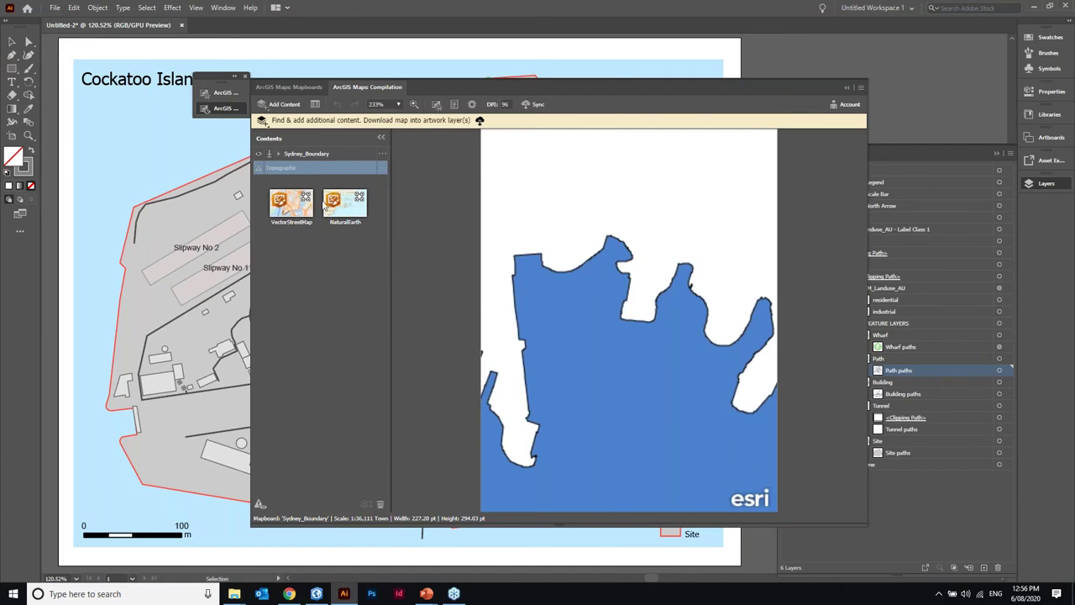
click(298, 223)
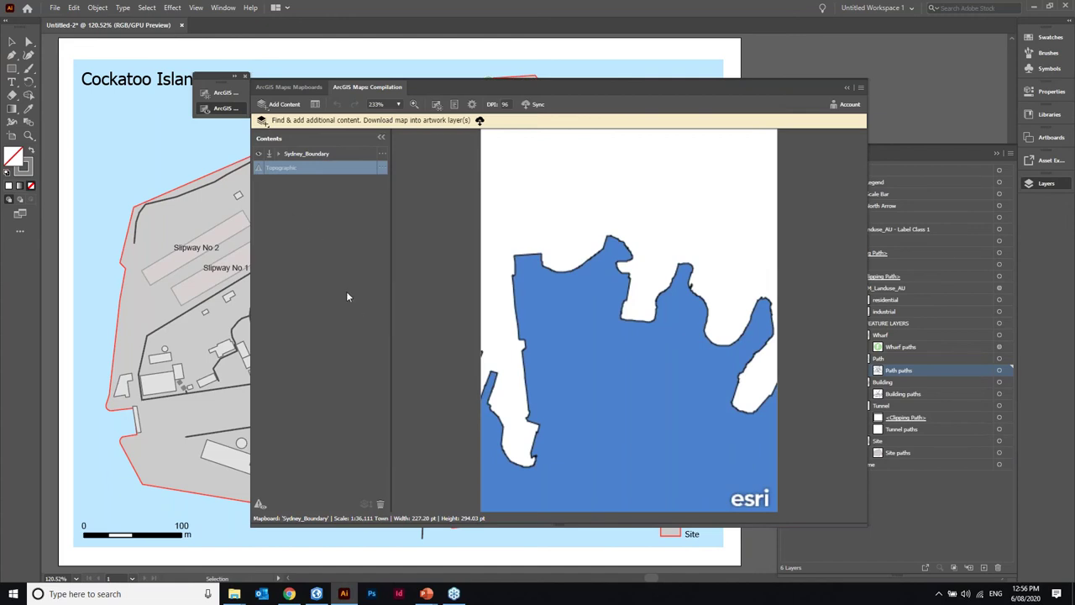
click(382, 169)
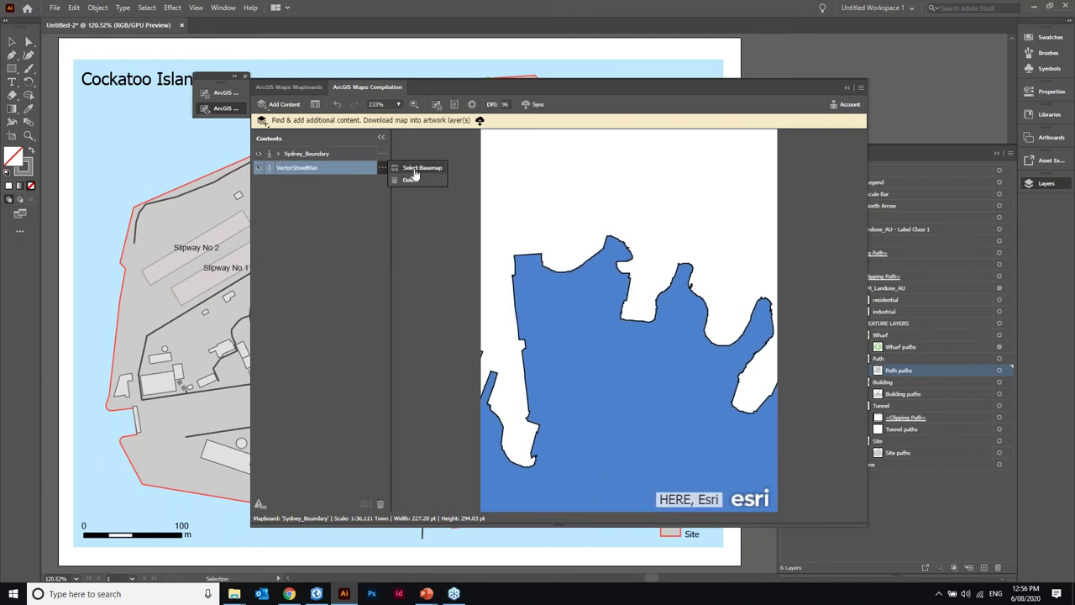
click(433, 228)
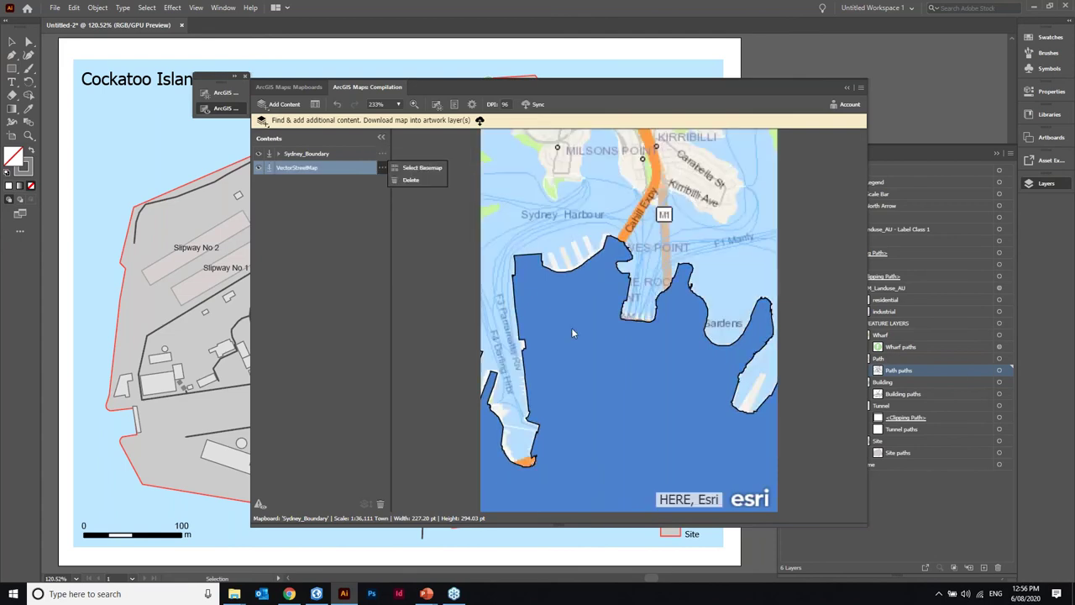
- Remove the Sydney_Boundary layer's blue fill via Change Style, then start syncing the map
click(382, 154)
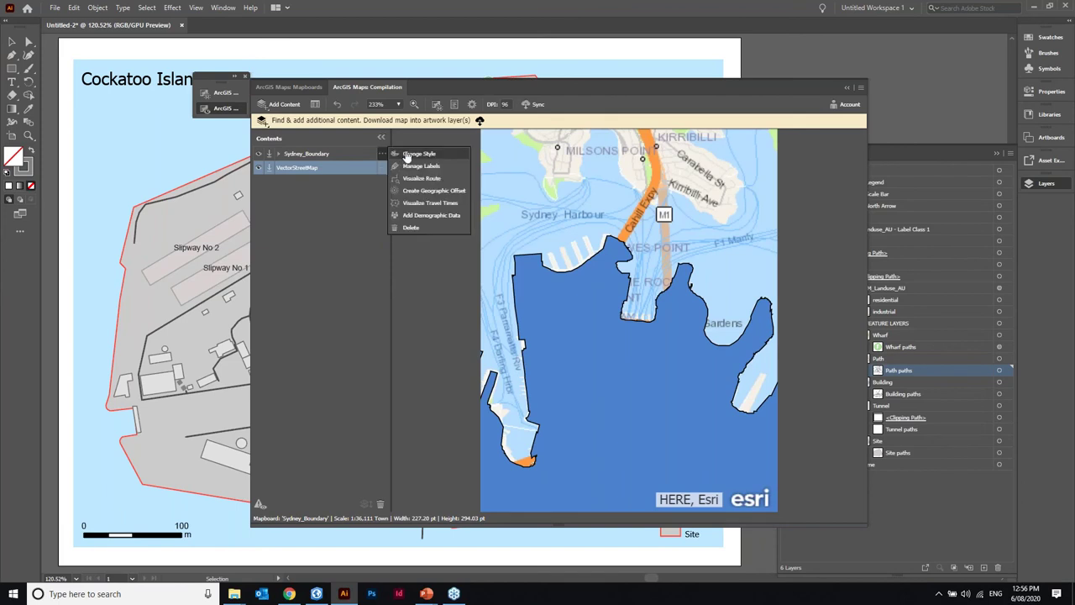
click(407, 154)
click(310, 178)
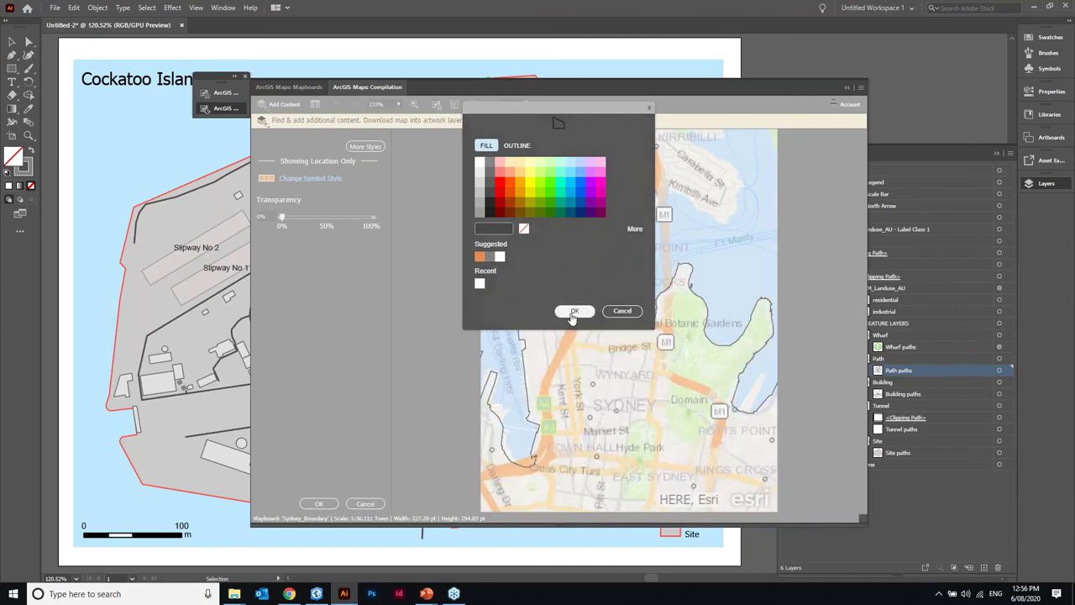
click(573, 313)
click(318, 503)
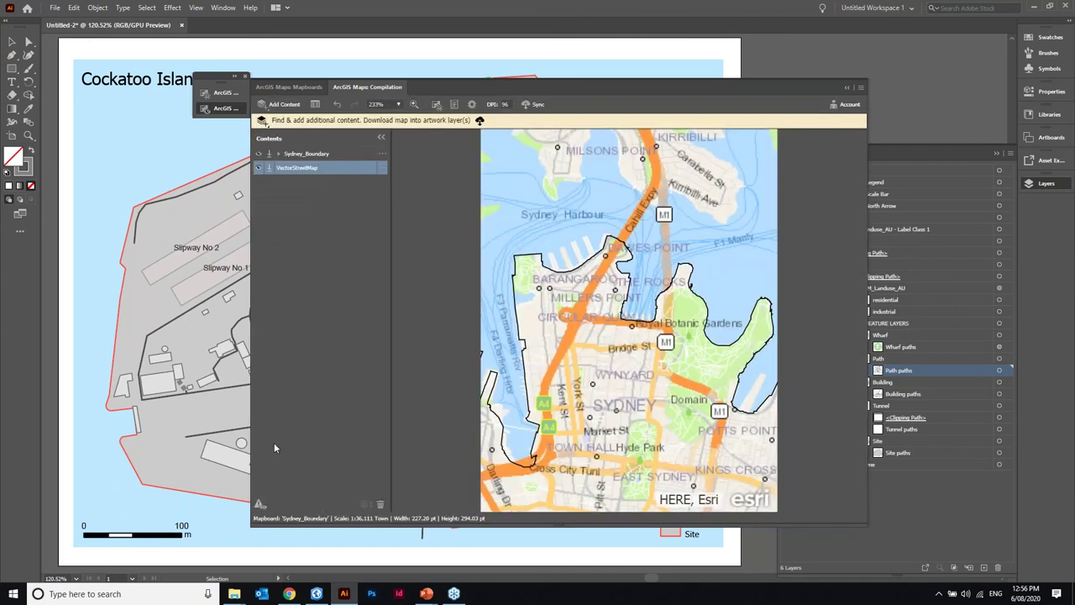
click(536, 105)
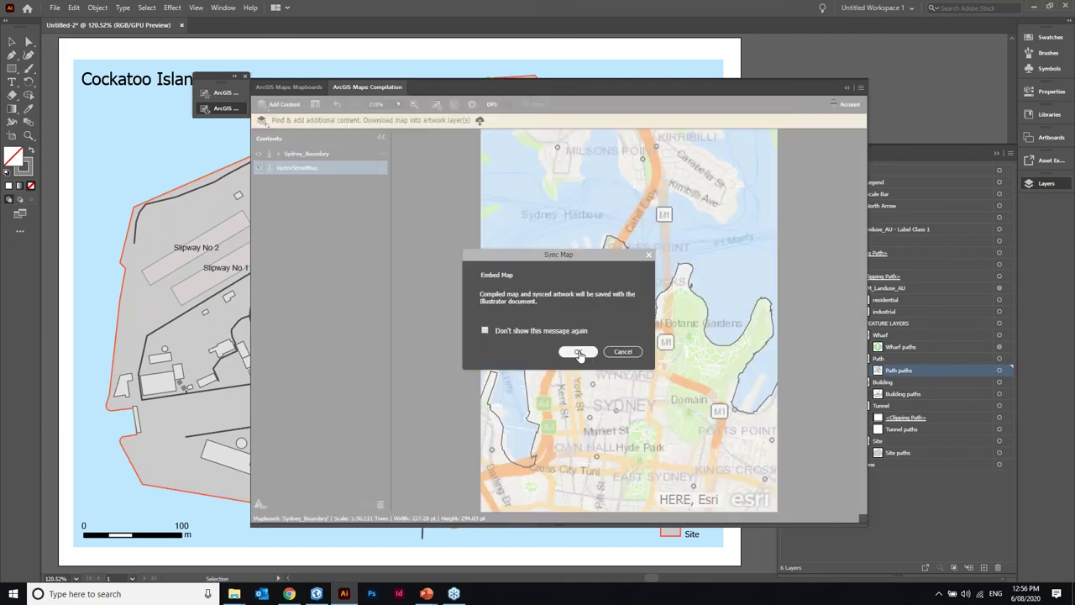
- Confirm embedding the synced map, then collapse the ArcGIS Maps Compilation panel once generated
click(578, 352)
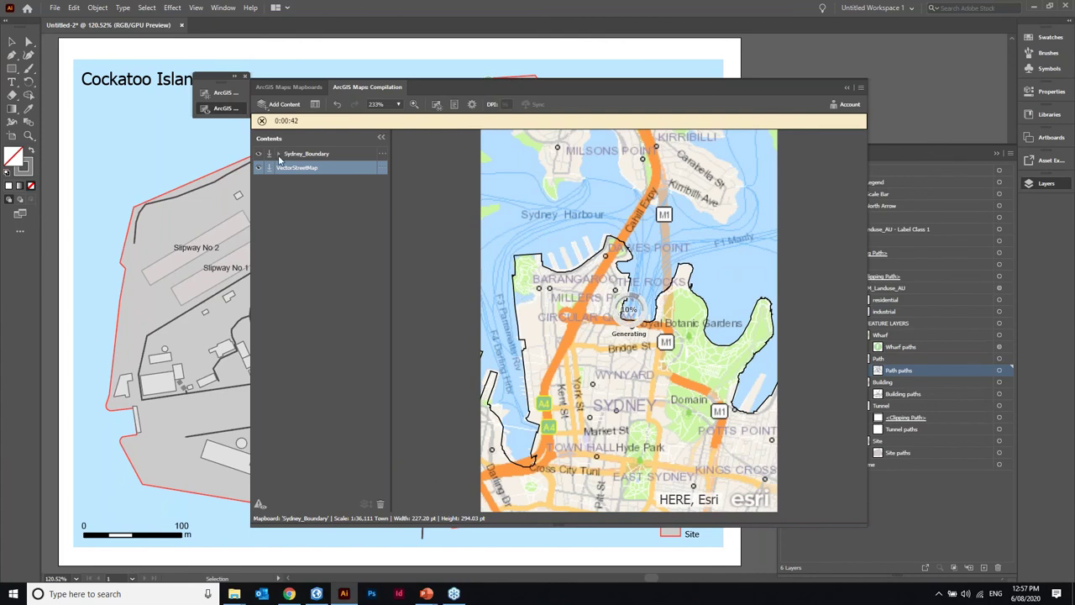
click(383, 153)
click(427, 220)
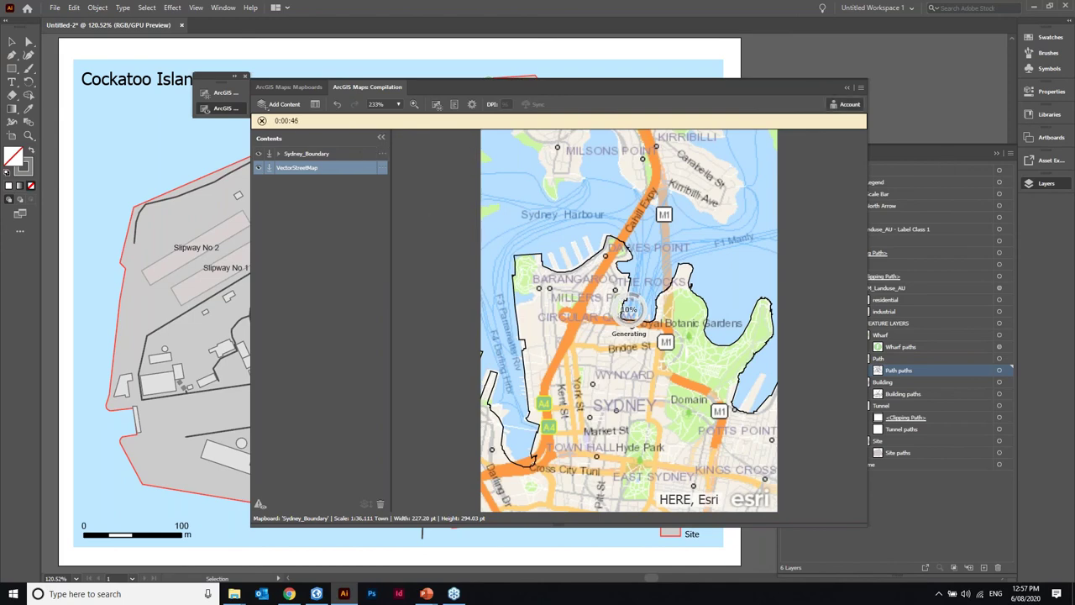
click(847, 87)
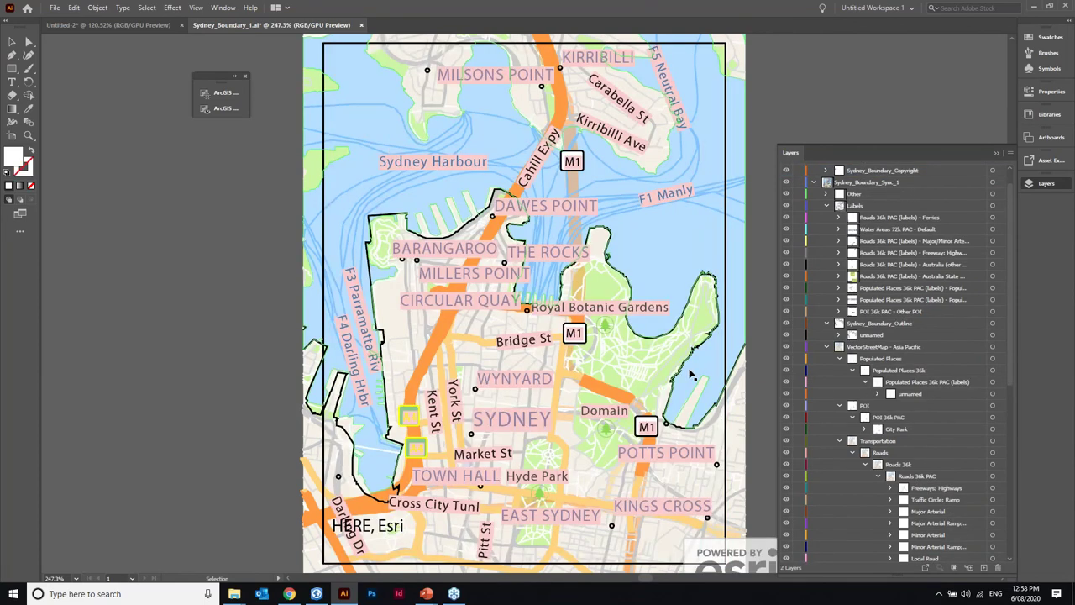
- Save Sydney_Boundary_1.ai, then select and deselect the Minor Arterial roads artwork
key(ctrl+s)
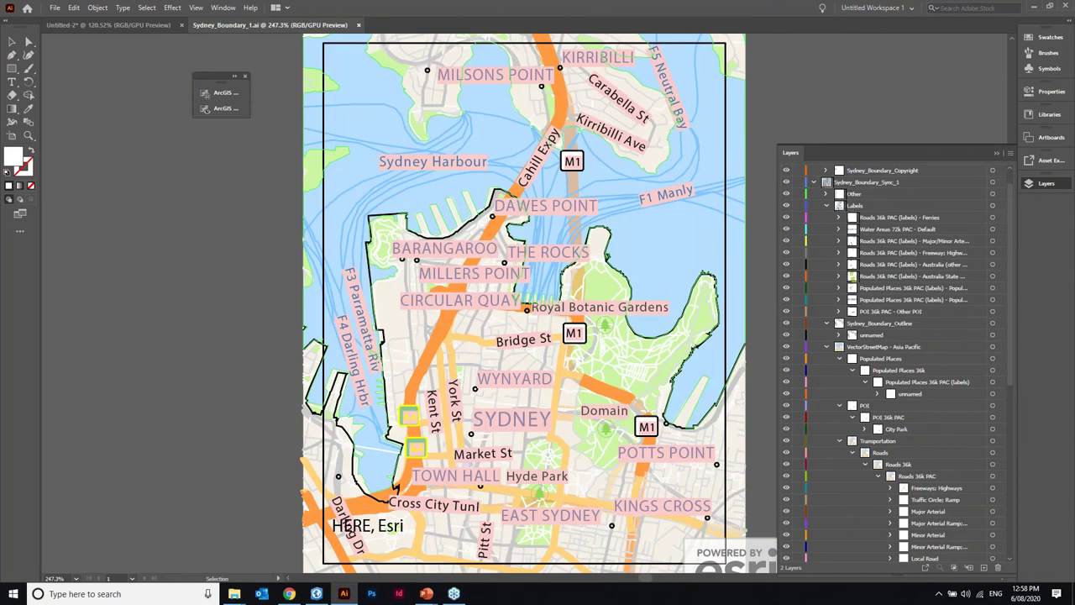
click(992, 534)
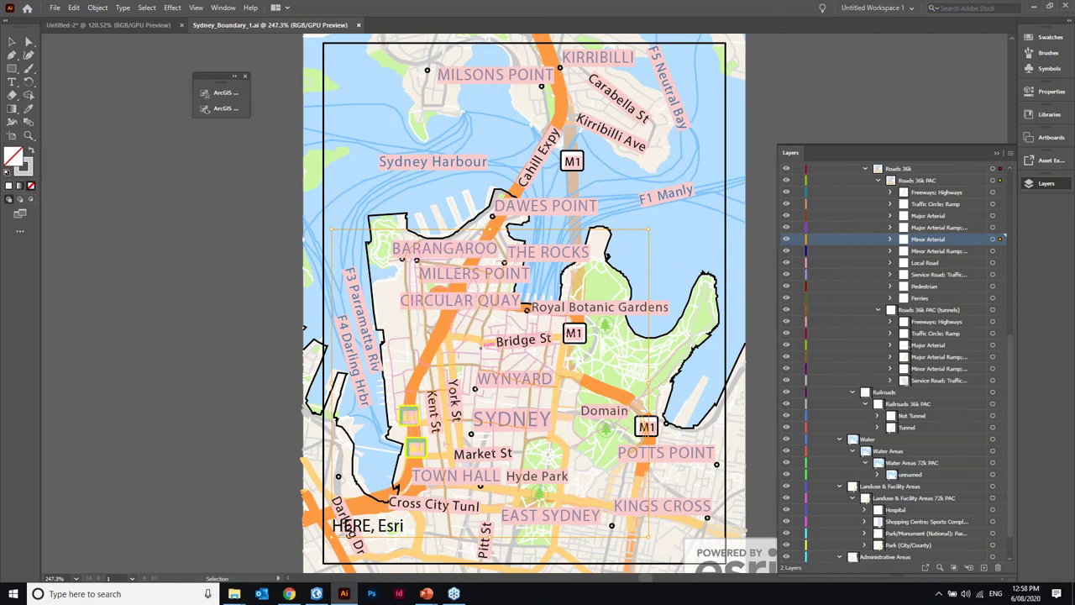
key(ctrl+shift+a)
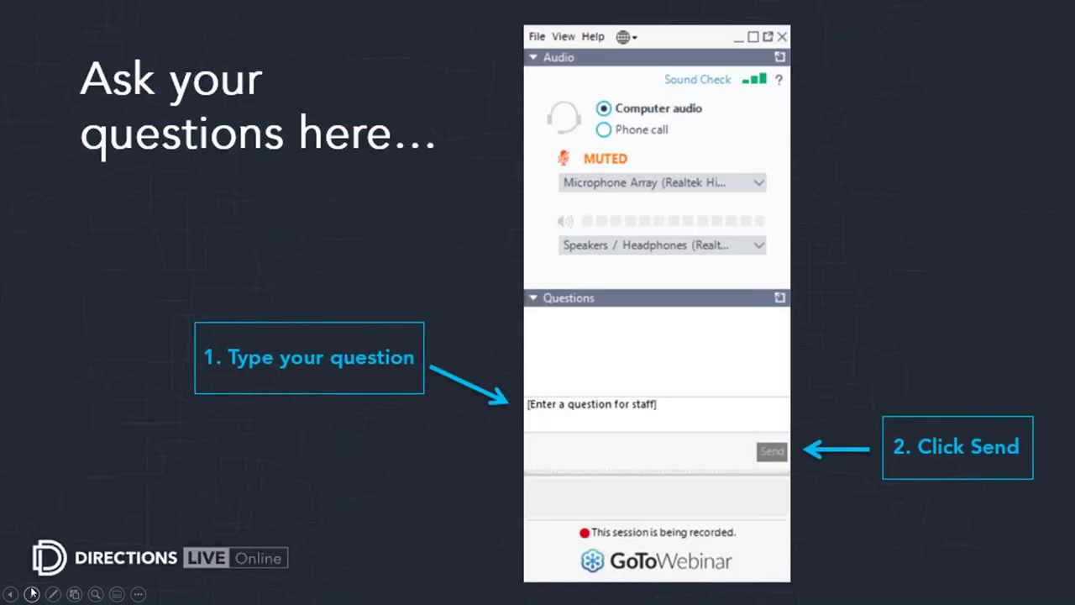
click(31, 593)
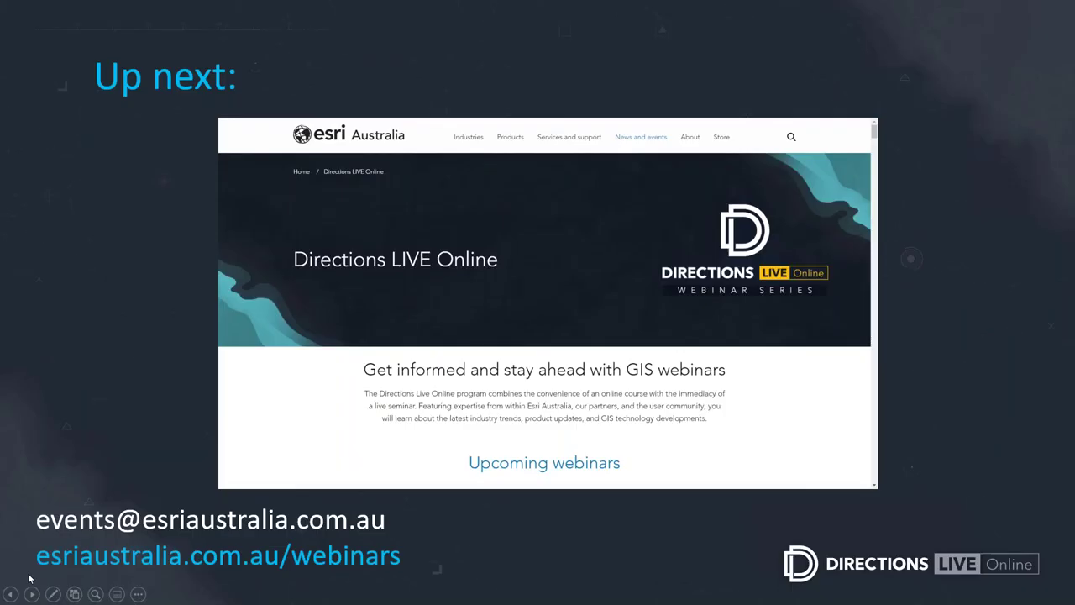
- Step forward to the Up next webinars slide, then back to the questions slide
click(12, 594)
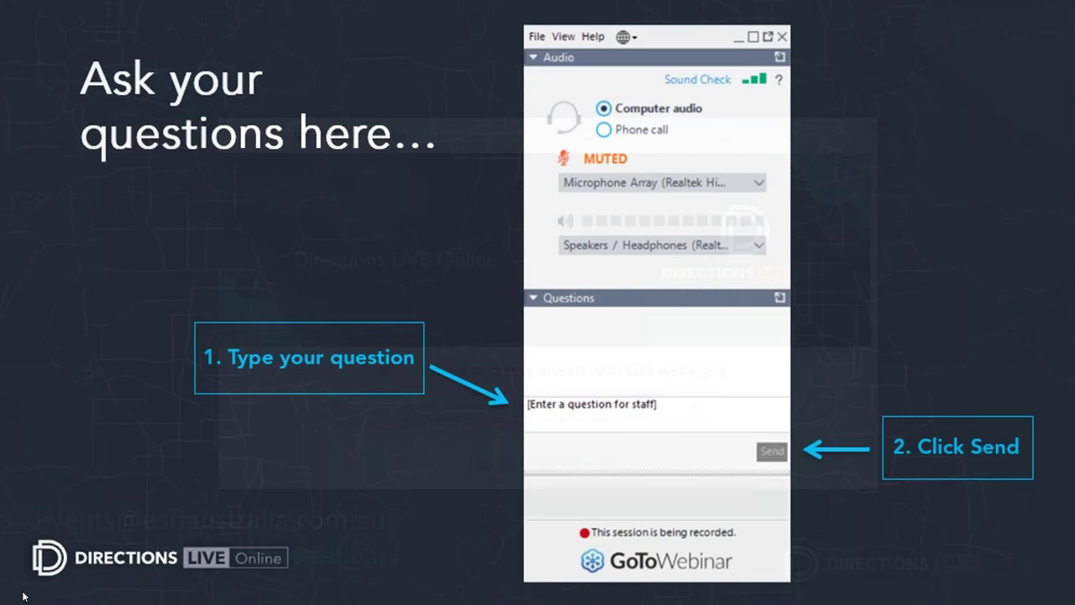